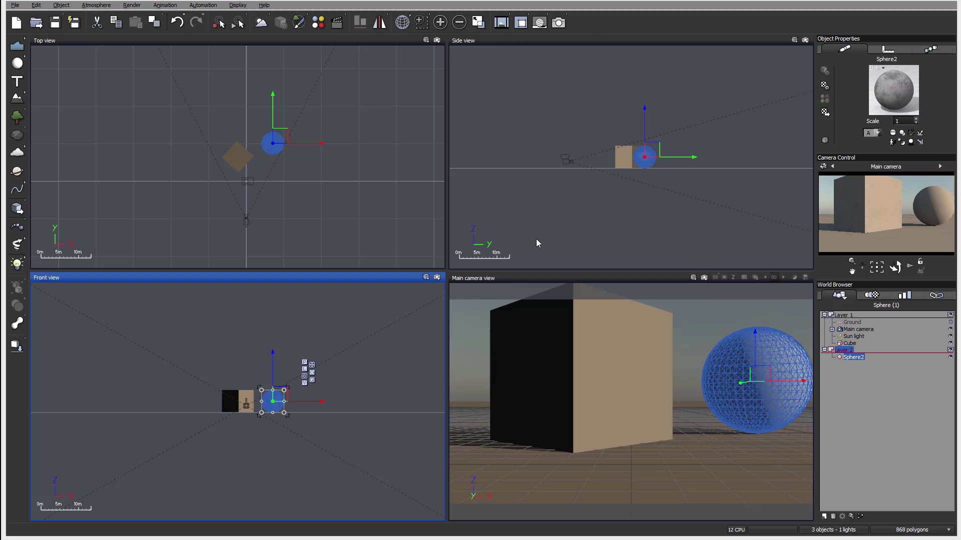
Make the Top view active and quick-render the scene inside it.
{"action": "left_click", "coordinate": [182, 43]}
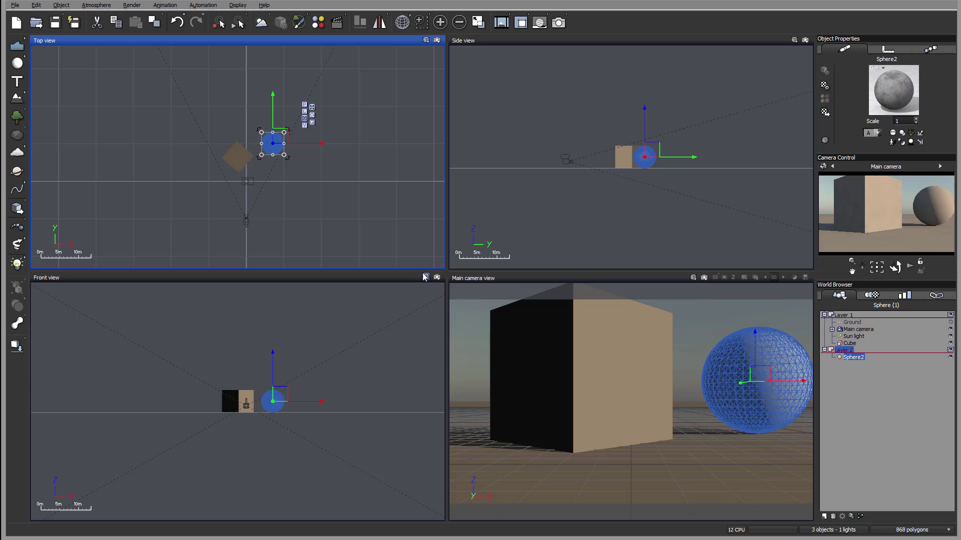
{"action": "left_click", "coordinate": [436, 40]}
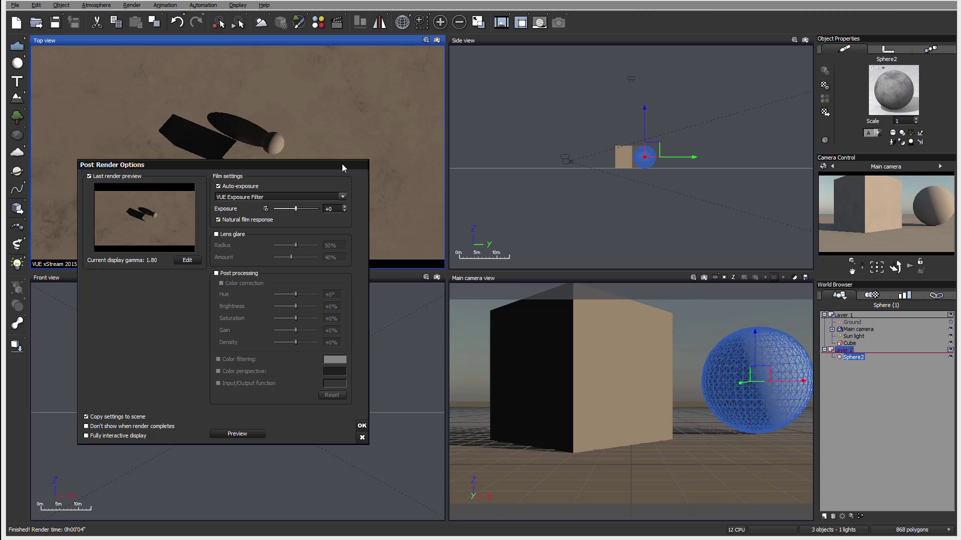
Close the Post Render Options and dismiss the Top view's render-quality menu unchanged.
{"action": "left_click_drag", "start_coordinate": [342, 167], "coordinate": [425, 115]}
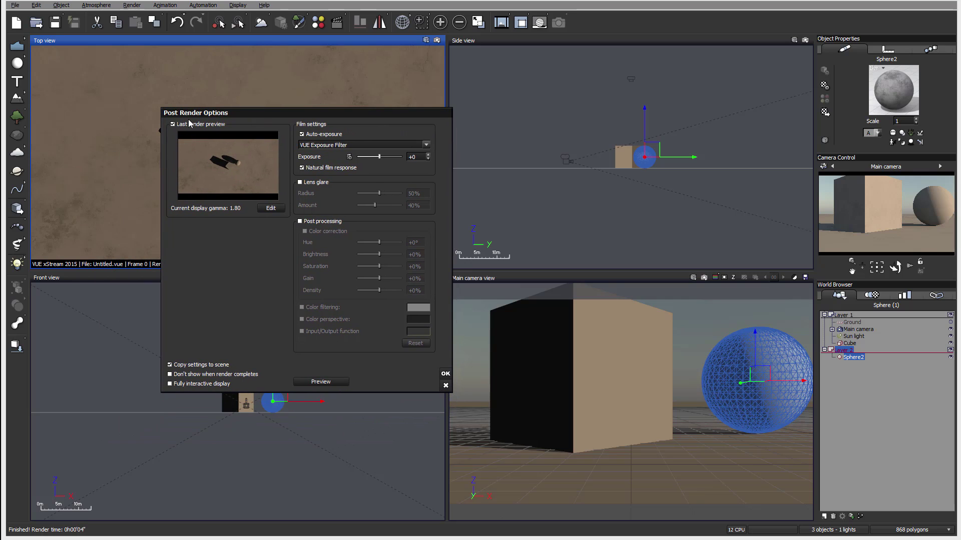
{"action": "left_click", "coordinate": [445, 385]}
{"action": "left_click", "coordinate": [437, 40]}
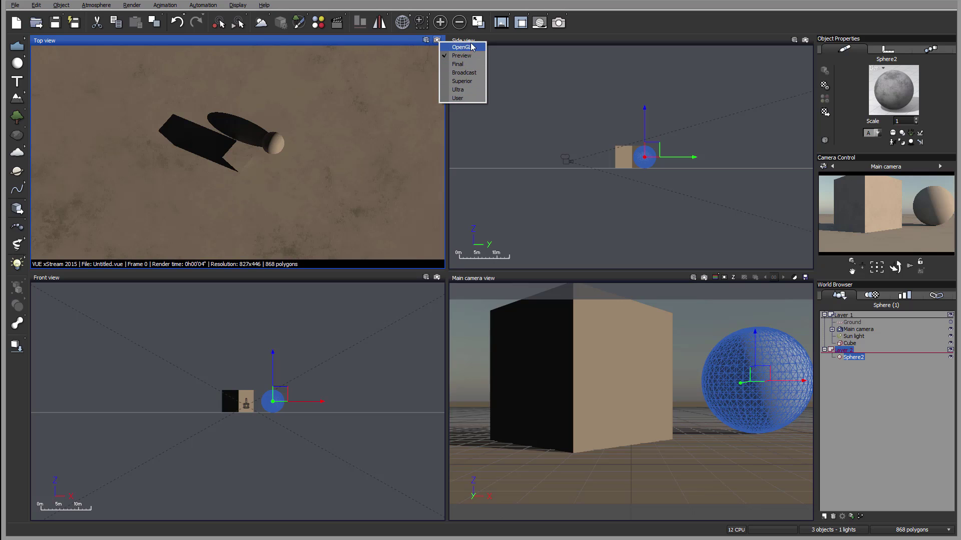
{"action": "left_click", "coordinate": [569, 40]}
Activate the Side view and cancel out of Render Options (Ctrl+F9) without changes.
{"action": "left_click", "coordinate": [569, 40]}
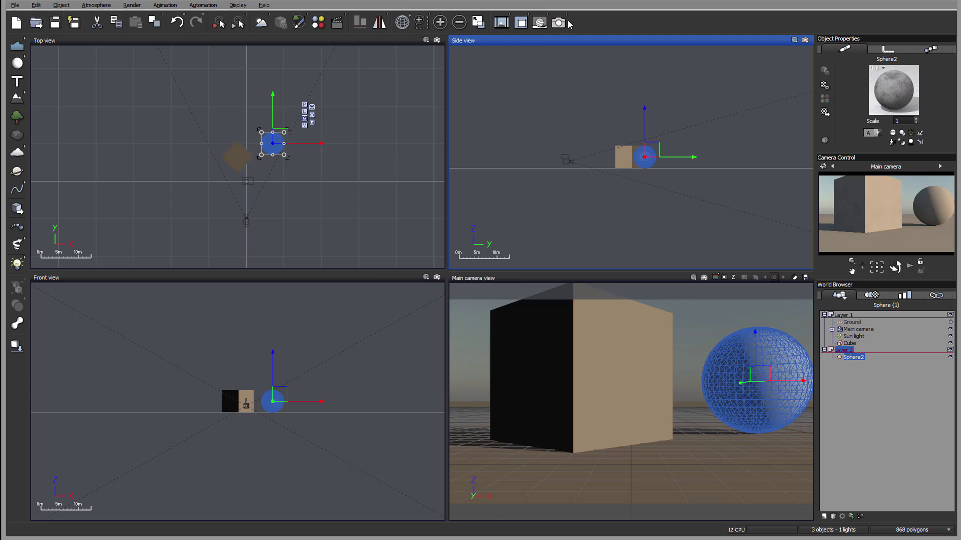
{"action": "key", "text": "ctrl+F9"}
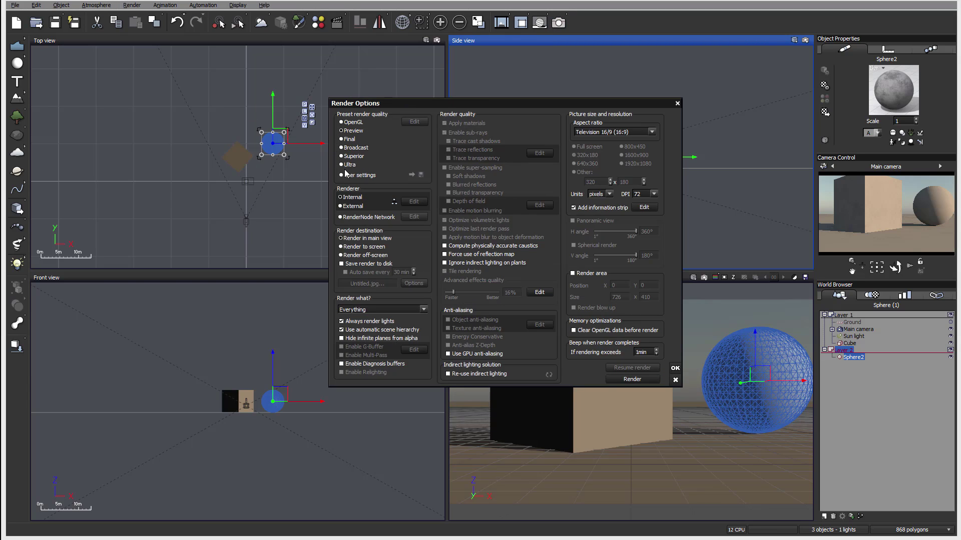
{"action": "left_click", "coordinate": [675, 381]}
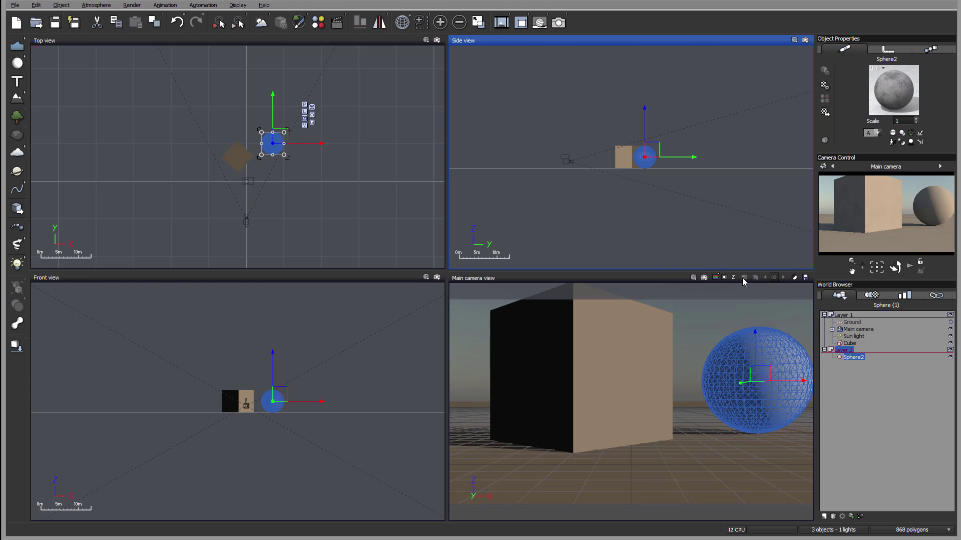
Enable safe frames and grid plus a 4 x 3 cells field grid in the camera's Frame Guides.
{"action": "left_click", "coordinate": [693, 279]}
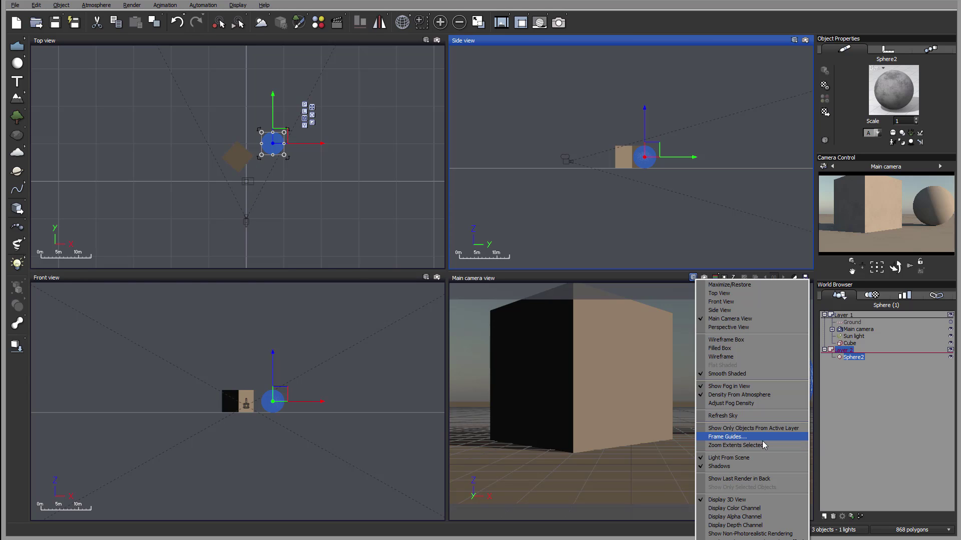
{"action": "left_click", "coordinate": [736, 437]}
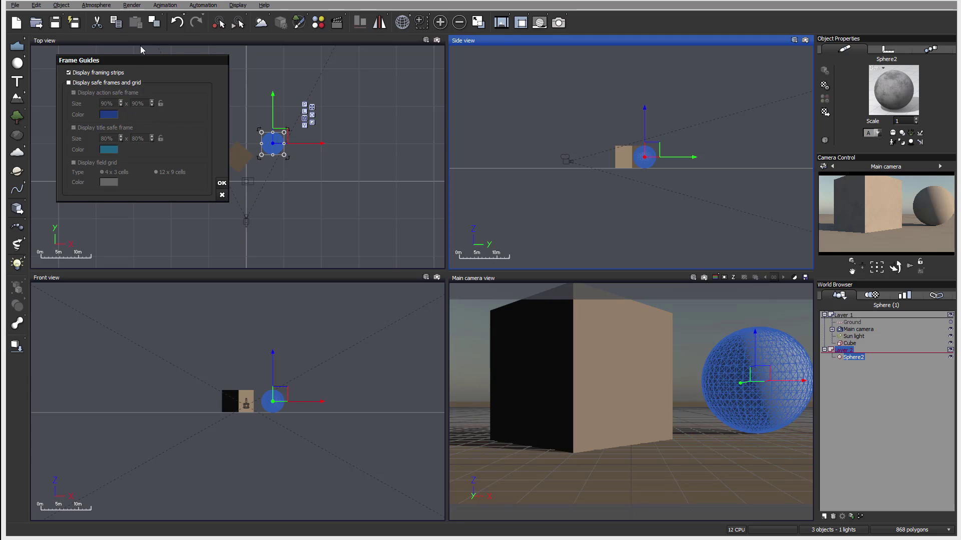
{"action": "left_click_drag", "start_coordinate": [142, 60], "coordinate": [466, 136]}
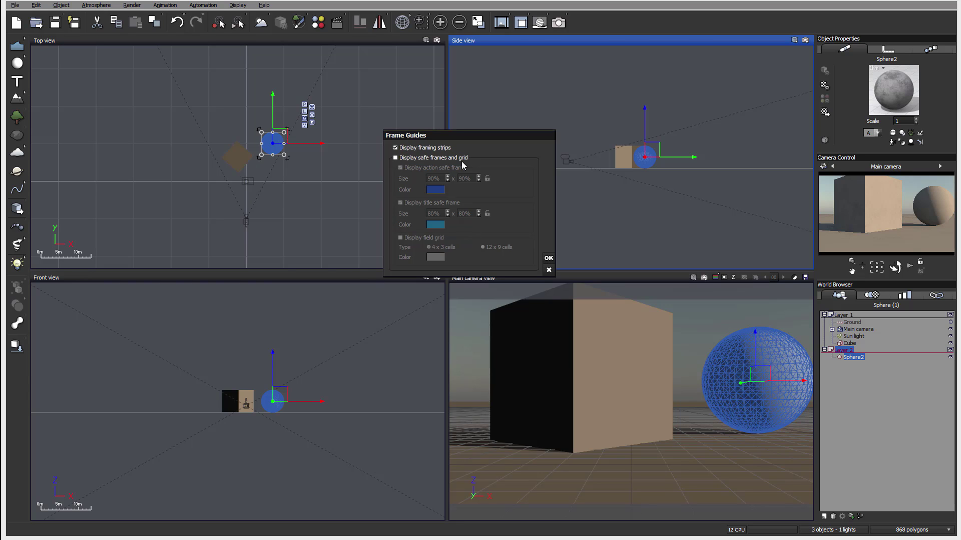
{"action": "left_click", "coordinate": [413, 159]}
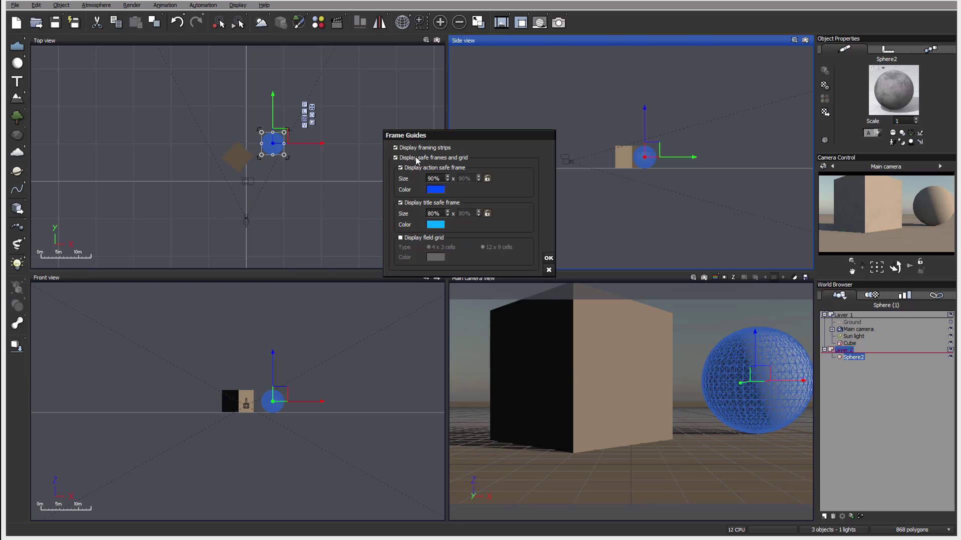
{"action": "left_click", "coordinate": [411, 240]}
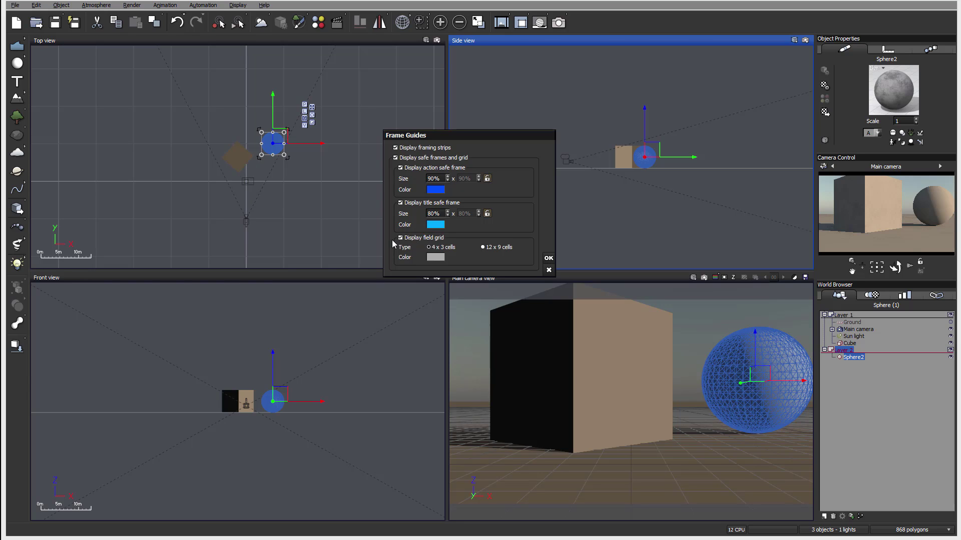
{"action": "left_click", "coordinate": [437, 249]}
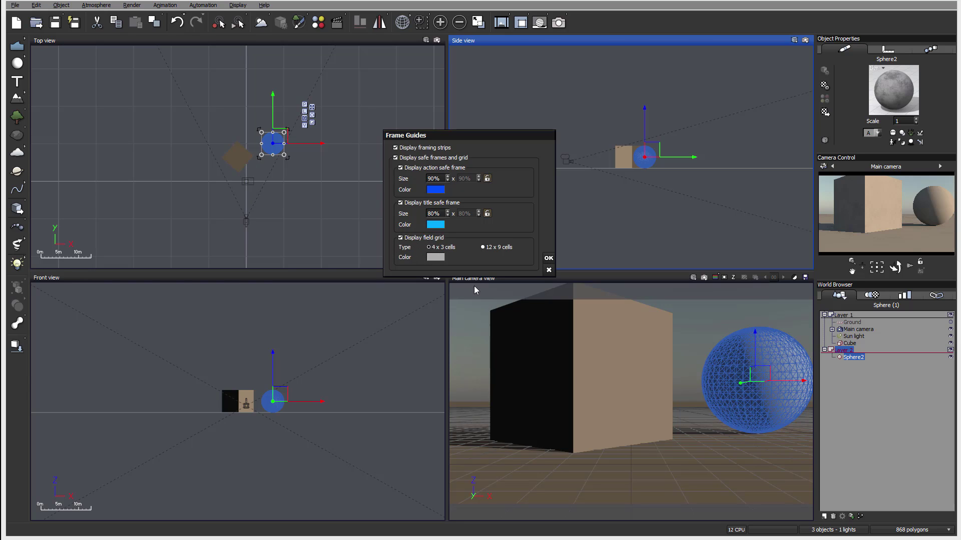
{"action": "left_click", "coordinate": [548, 258]}
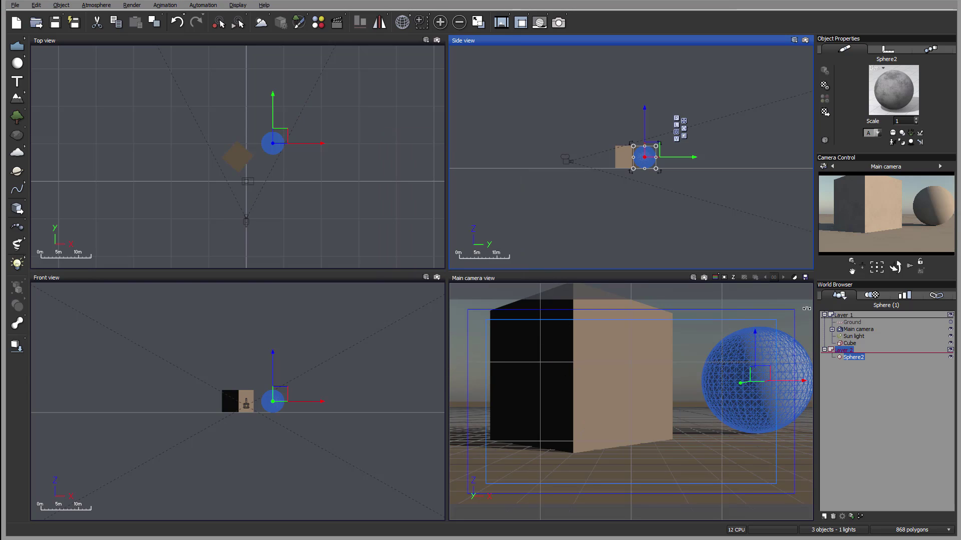
Rotate the main camera slightly and turn off framing strips and safe frames in Frame Guides.
{"action": "left_click_drag", "start_coordinate": [895, 267], "coordinate": [901, 269]}
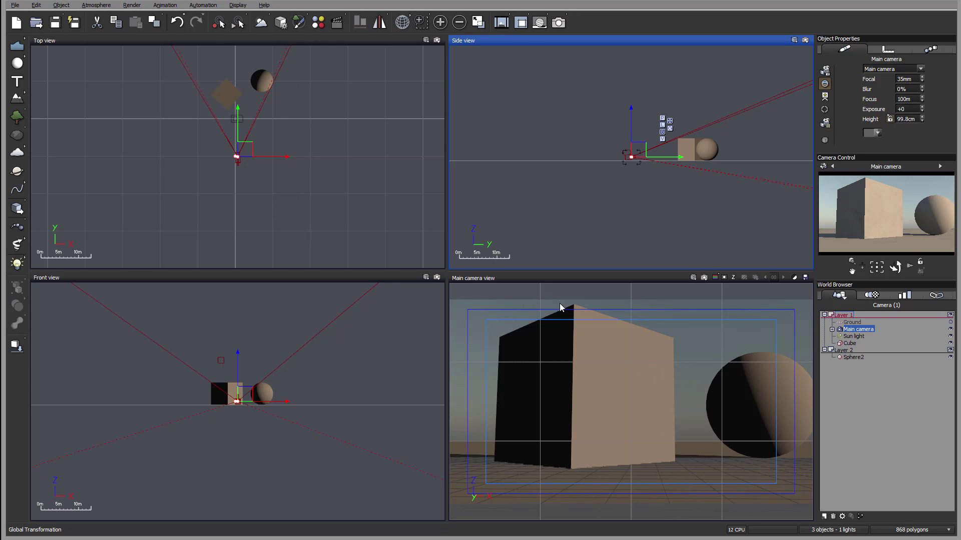
{"action": "left_click", "coordinate": [693, 278]}
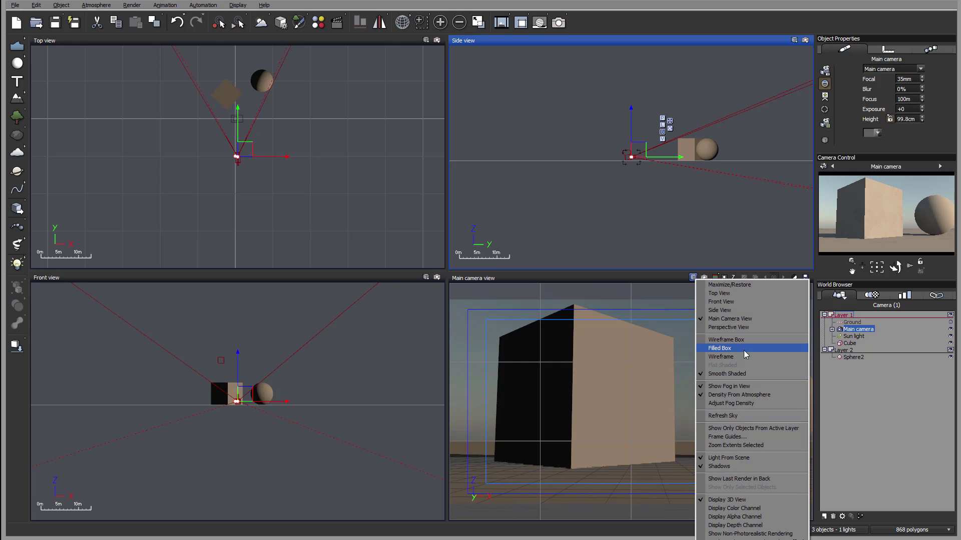
{"action": "left_click", "coordinate": [759, 437]}
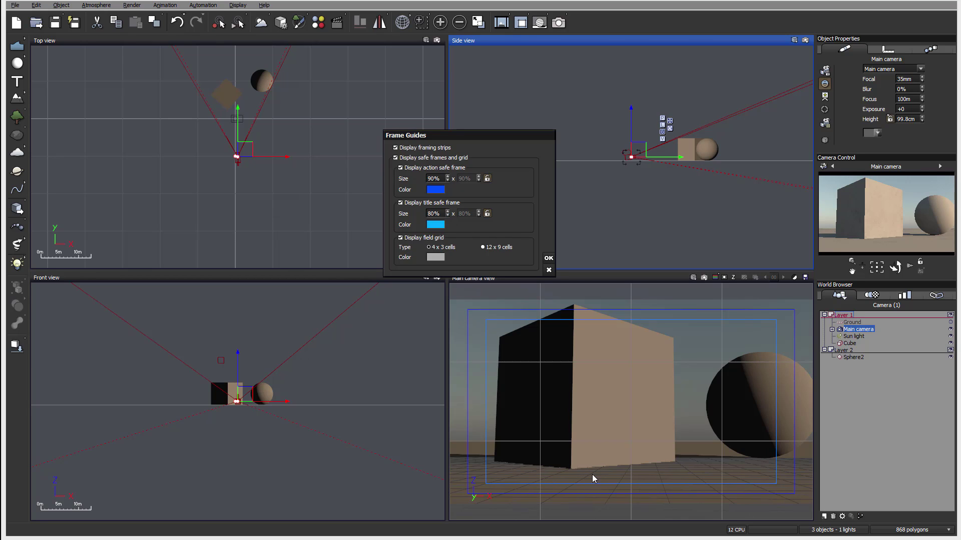
{"action": "left_click", "coordinate": [395, 147]}
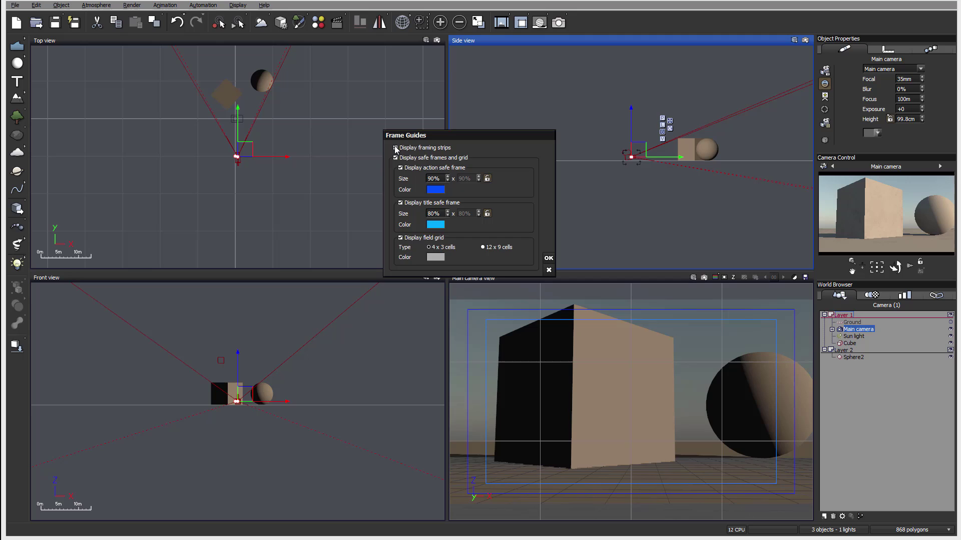
{"action": "left_click", "coordinate": [395, 158]}
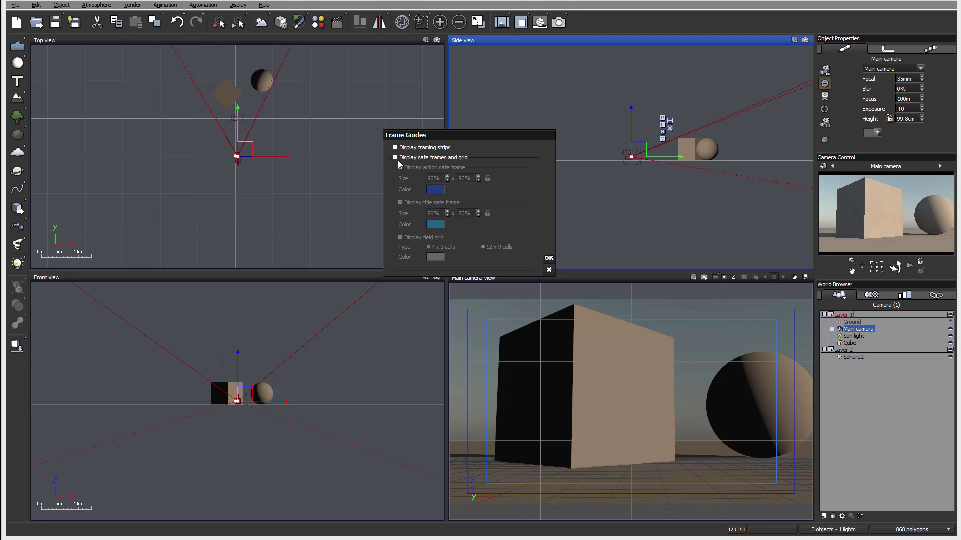
{"action": "left_click", "coordinate": [548, 258]}
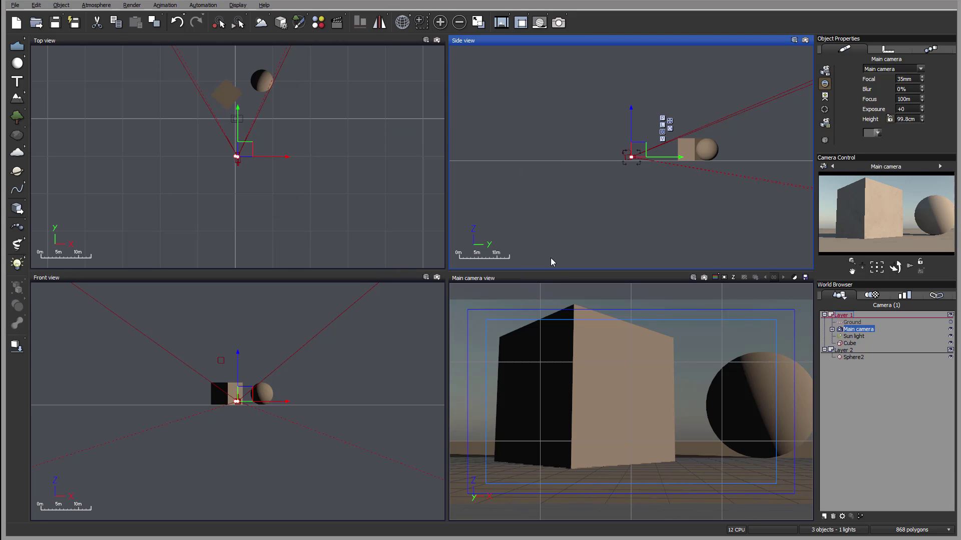
Reframe the main camera view with Zoom Extents Selected.
{"action": "left_click", "coordinate": [697, 277]}
{"action": "left_click", "coordinate": [695, 277]}
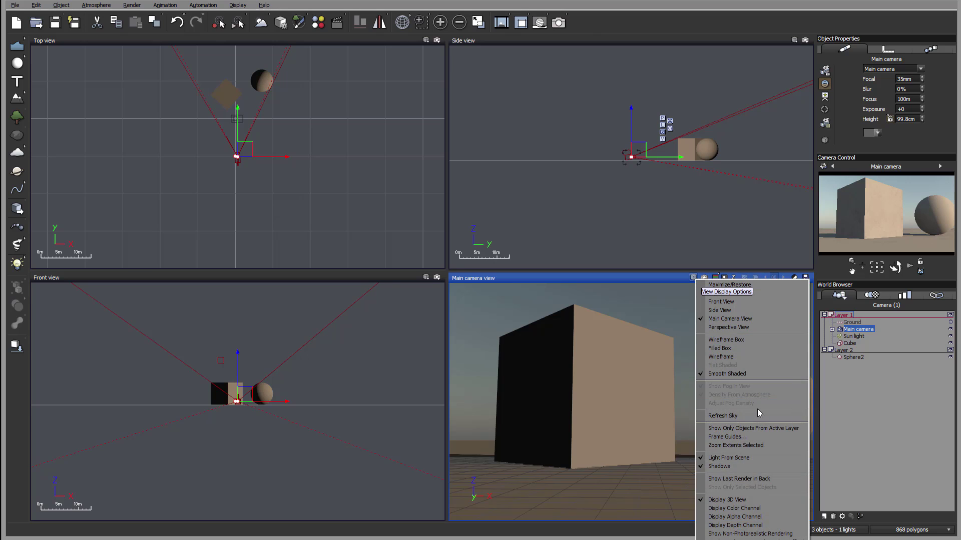
{"action": "left_click", "coordinate": [779, 445]}
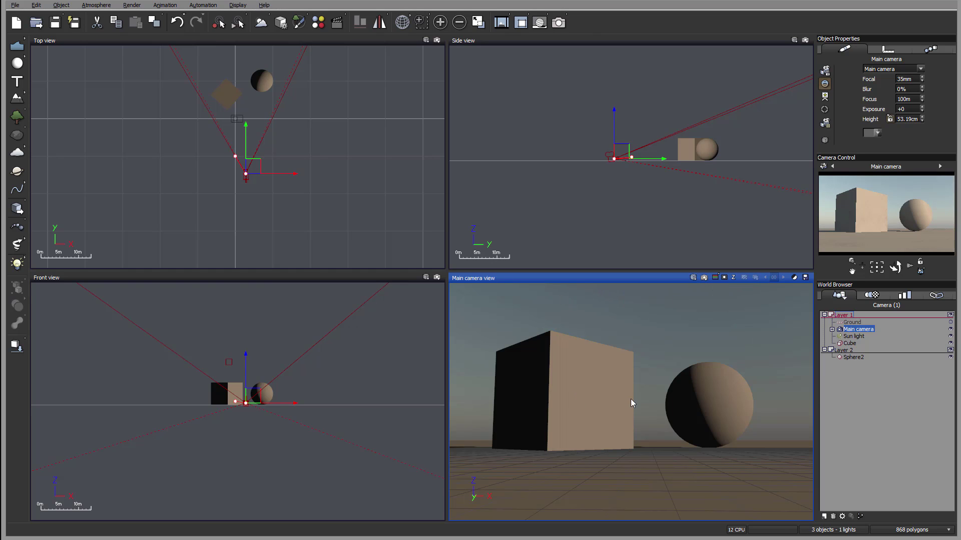
{"action": "left_click", "coordinate": [692, 277]}
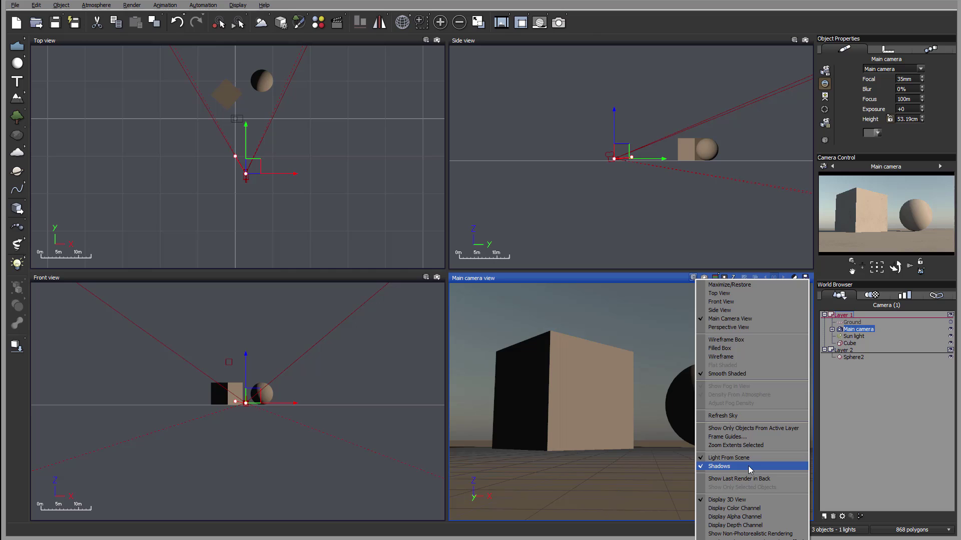
{"action": "left_click", "coordinate": [645, 275]}
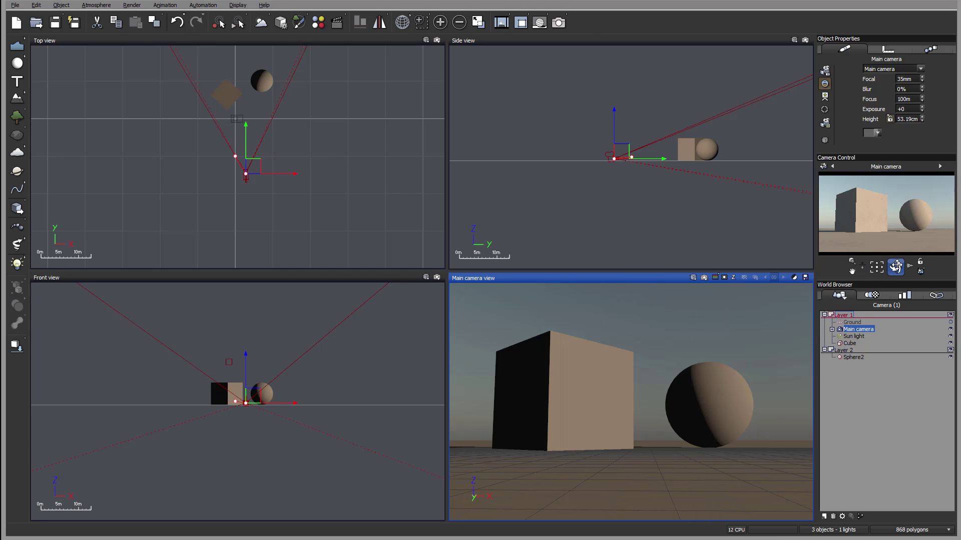
Tilt the main camera down and set its height to 6.932m above the cube and sphere.
{"action": "mouse_move", "coordinate": [895, 267]}
{"action": "left_mouse_down"}
{"action": "mouse_move", "coordinate": [895, 296]}
{"action": "mouse_move", "coordinate": [895, 285]}
{"action": "left_mouse_up"}
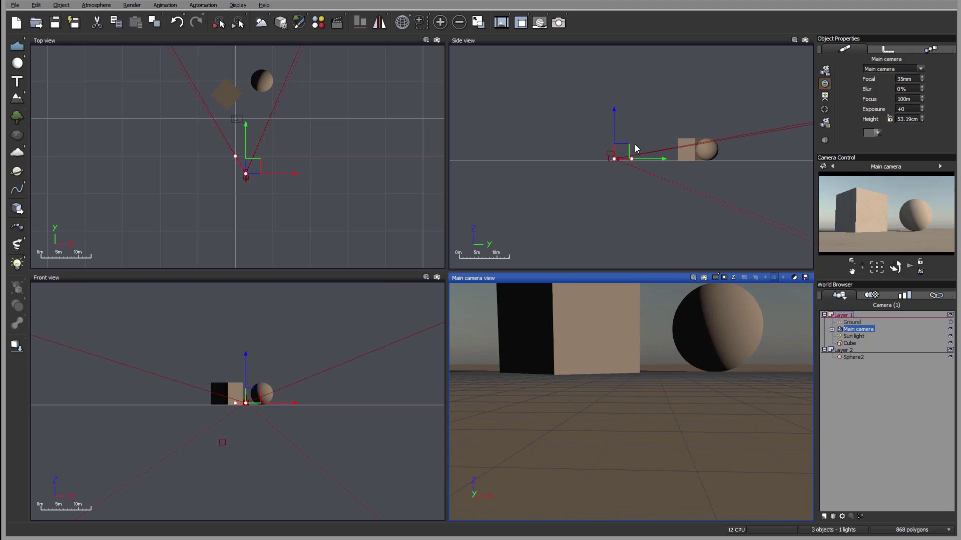
{"action": "mouse_move", "coordinate": [618, 152]}
{"action": "left_mouse_down"}
{"action": "mouse_move", "coordinate": [619, 123]}
{"action": "mouse_move", "coordinate": [611, 134]}
{"action": "left_mouse_up"}
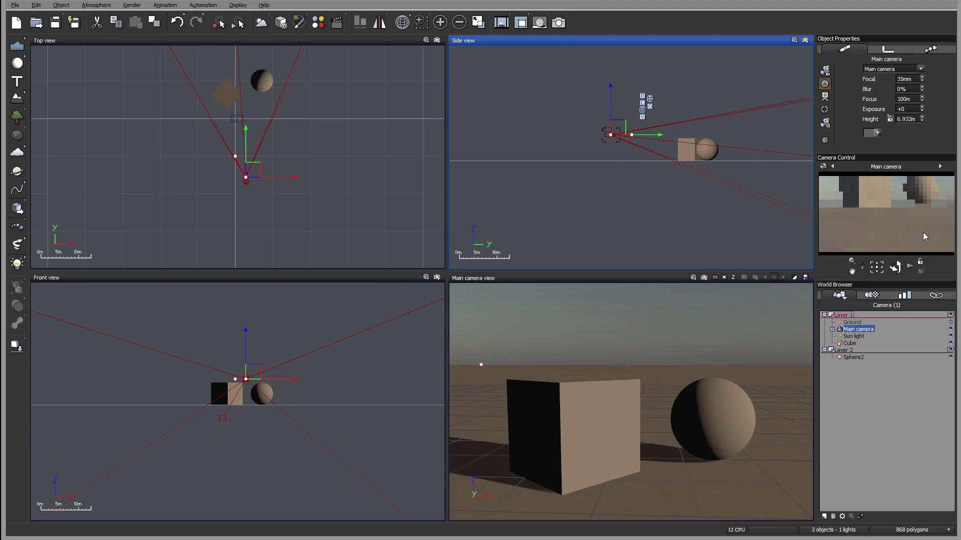
{"action": "left_click_drag", "start_coordinate": [895, 266], "coordinate": [895, 282]}
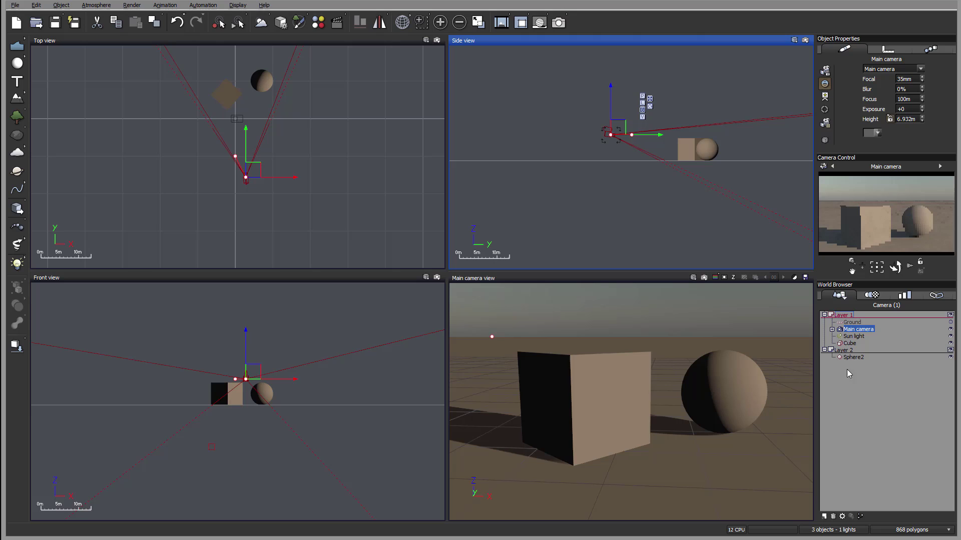
Select the cube and move it up and down in the Side view.
{"action": "left_click", "coordinate": [848, 344]}
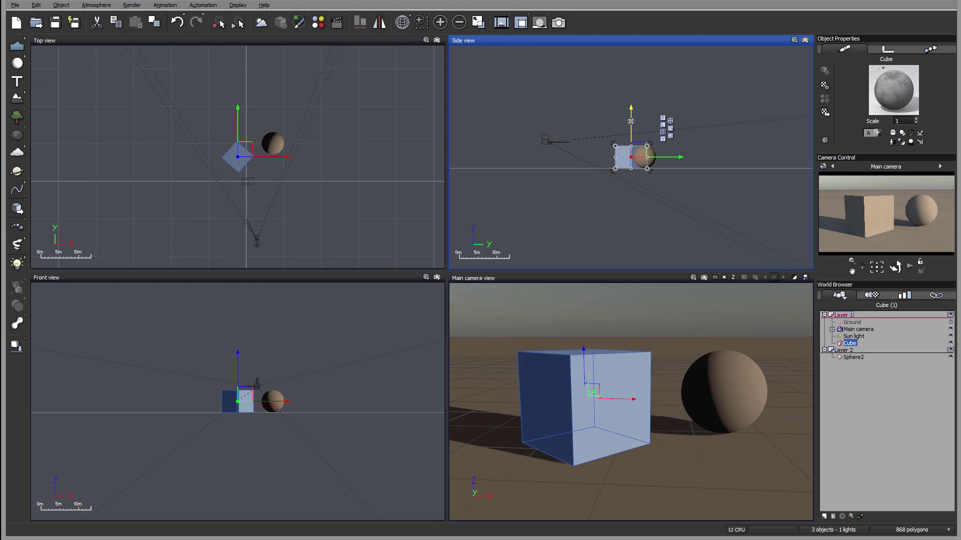
{"action": "left_click_drag", "start_coordinate": [631, 125], "coordinate": [632, 105]}
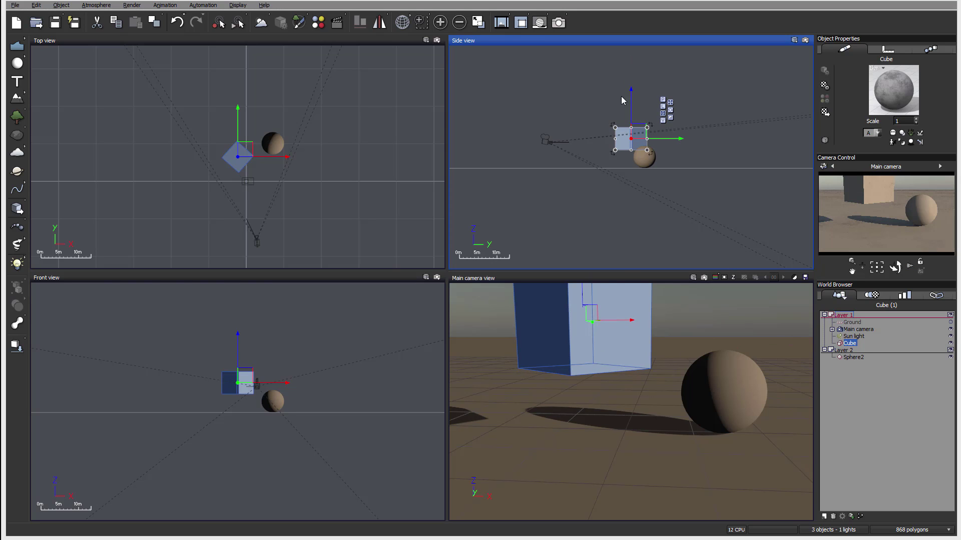
{"action": "left_click_drag", "start_coordinate": [631, 101], "coordinate": [629, 112]}
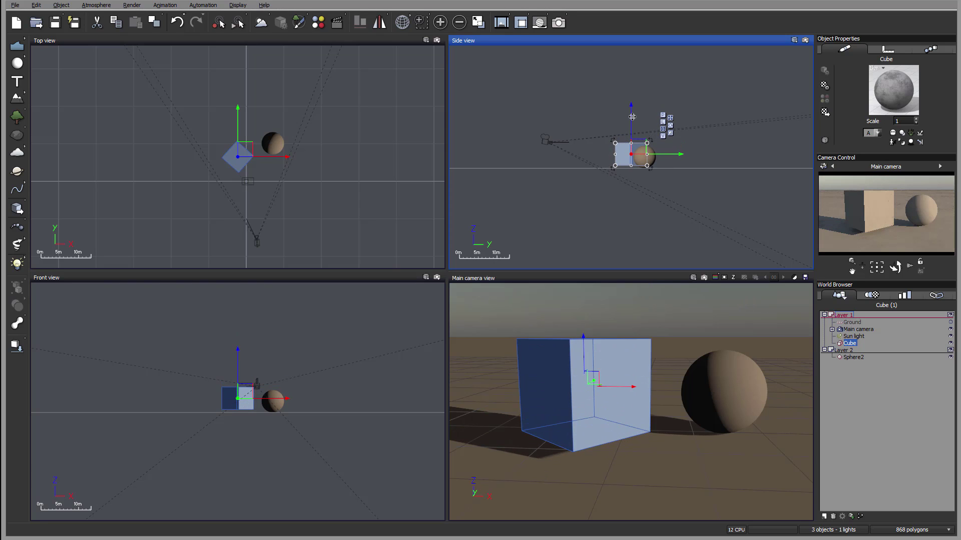
{"action": "right_click_drag", "start_coordinate": [652, 110], "coordinate": [648, 91]}
{"action": "scroll", "coordinate": [637, 120], "scroll_direction": "up", "scroll_amount": 5}
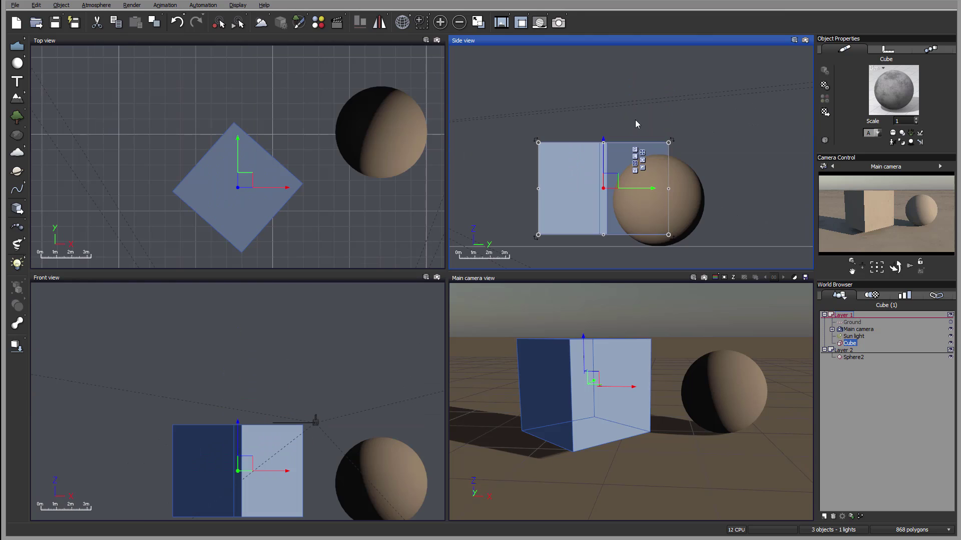
{"action": "mouse_move", "coordinate": [602, 153]}
{"action": "left_mouse_down"}
{"action": "mouse_move", "coordinate": [602, 145]}
{"action": "mouse_move", "coordinate": [602, 166]}
{"action": "mouse_move", "coordinate": [602, 154]}
{"action": "left_mouse_up"}
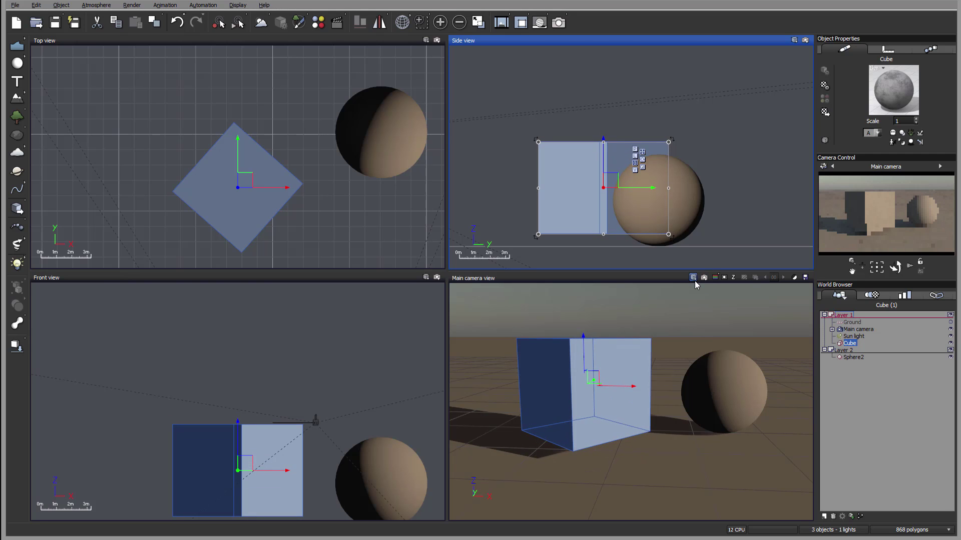
Turn shadows off and back on in the main camera view.
{"action": "left_click", "coordinate": [693, 278]}
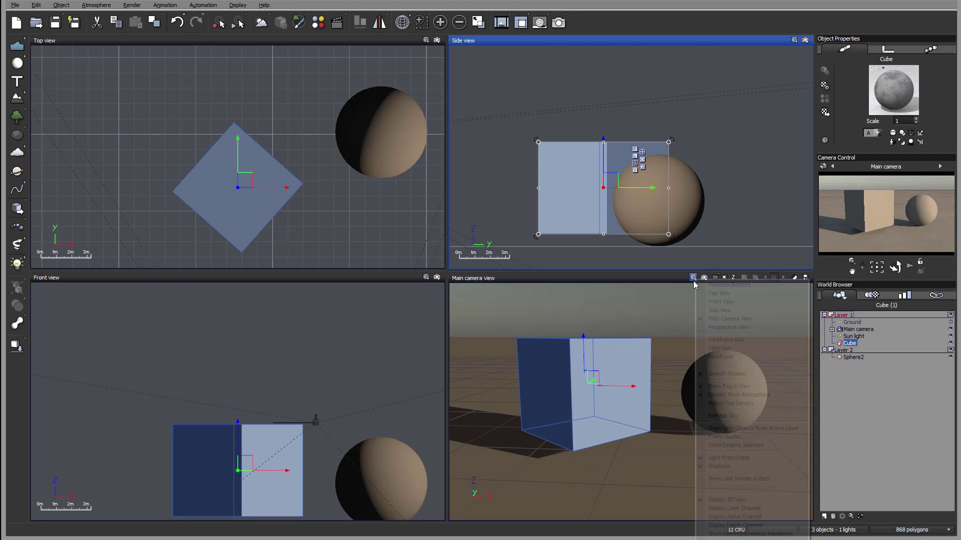
{"action": "left_click", "coordinate": [749, 466]}
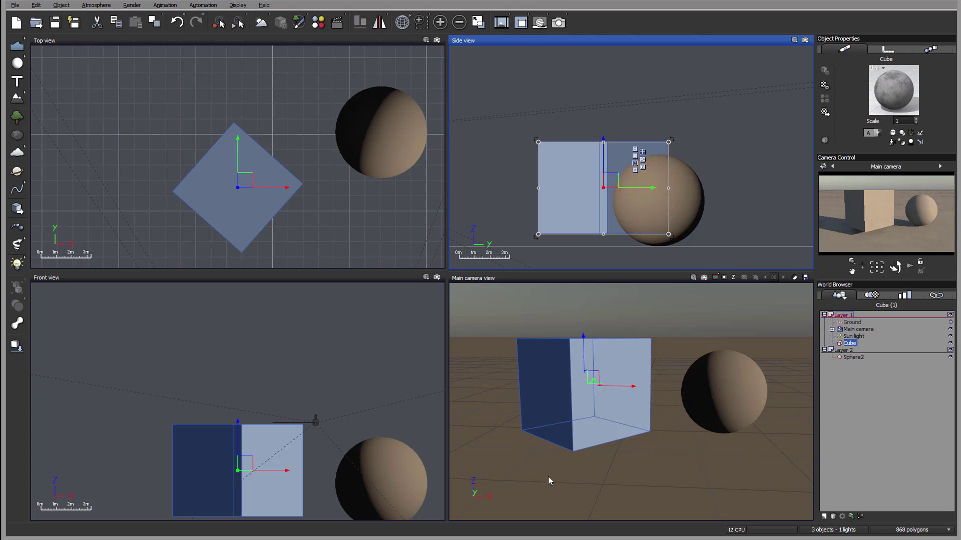
{"action": "left_click", "coordinate": [694, 278]}
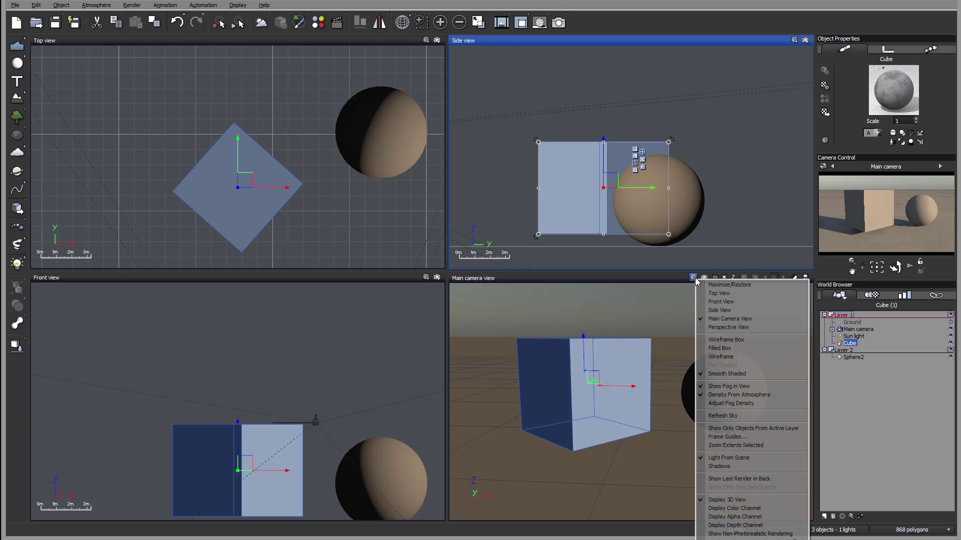
{"action": "left_click", "coordinate": [781, 465]}
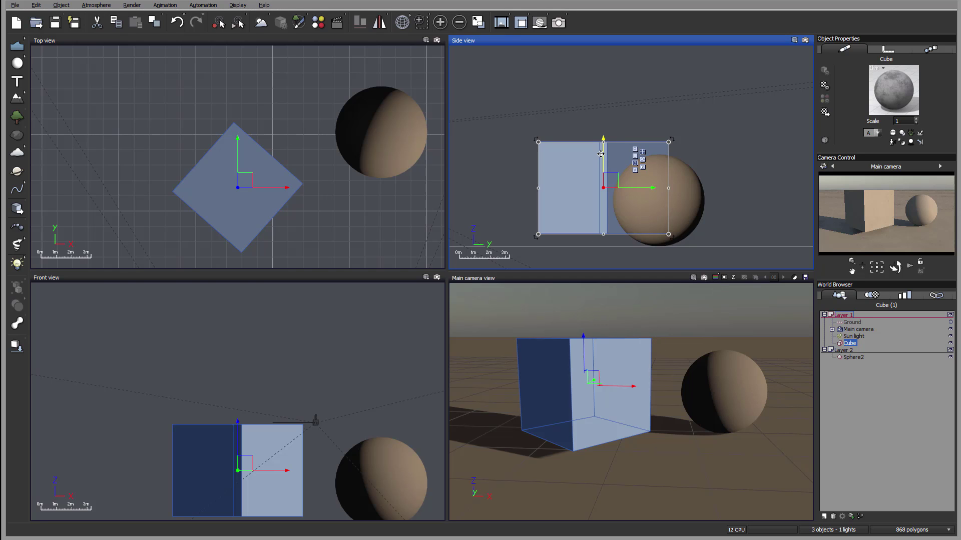
Lift the cube and use Drop object to ground to rest it beside the sphere.
{"action": "left_click_drag", "start_coordinate": [605, 154], "coordinate": [605, 134]}
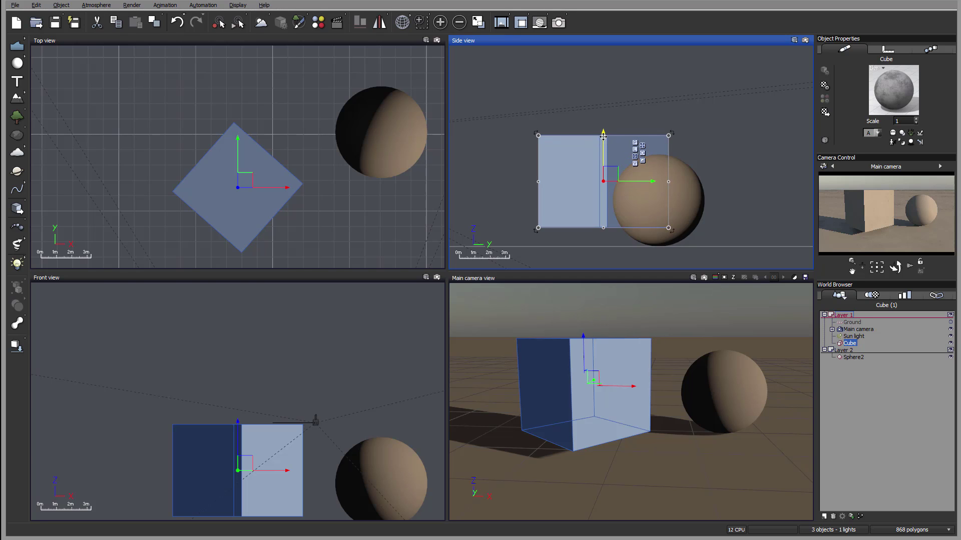
{"action": "left_click", "coordinate": [17, 347]}
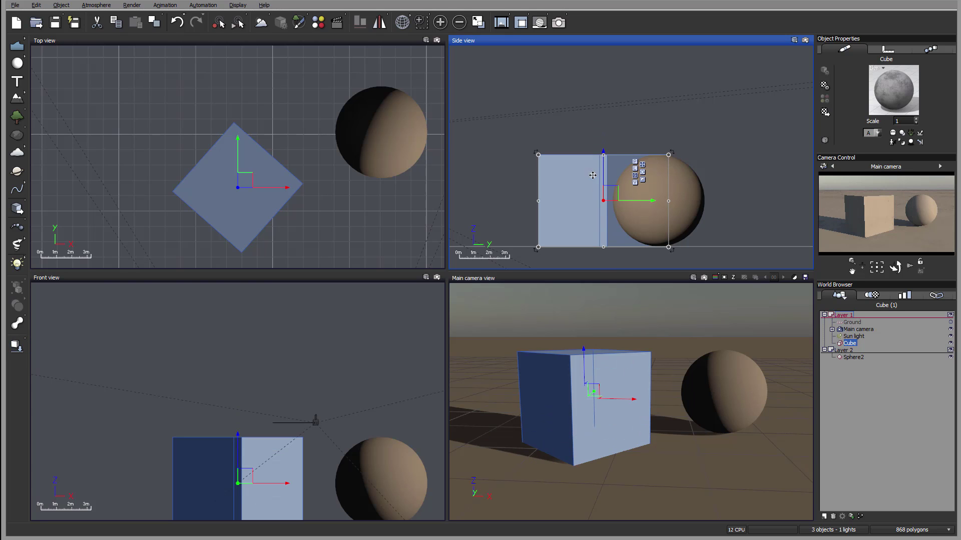
{"action": "mouse_move", "coordinate": [602, 159]}
{"action": "left_mouse_down"}
{"action": "mouse_move", "coordinate": [599, 186]}
{"action": "mouse_move", "coordinate": [599, 171]}
{"action": "left_mouse_up"}
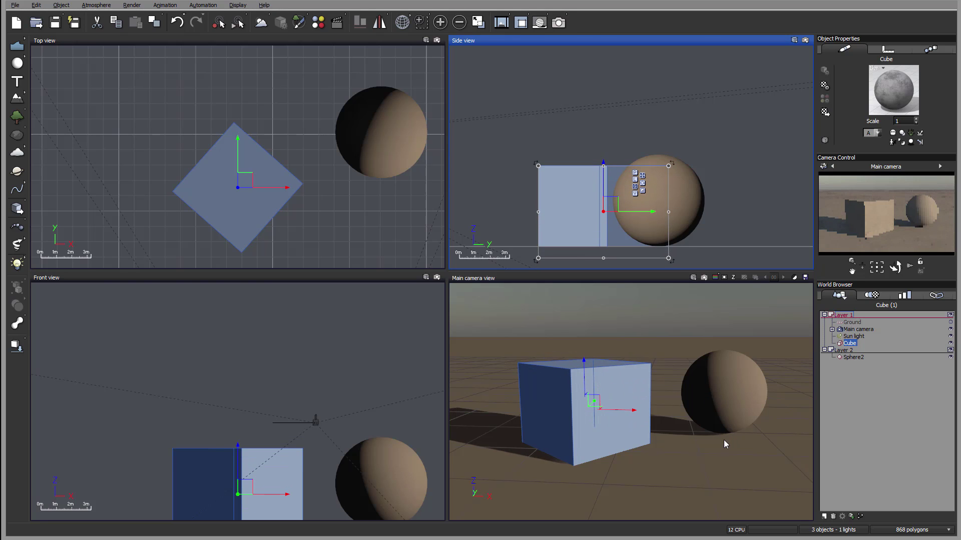
{"action": "left_click_drag", "start_coordinate": [609, 170], "coordinate": [609, 140]}
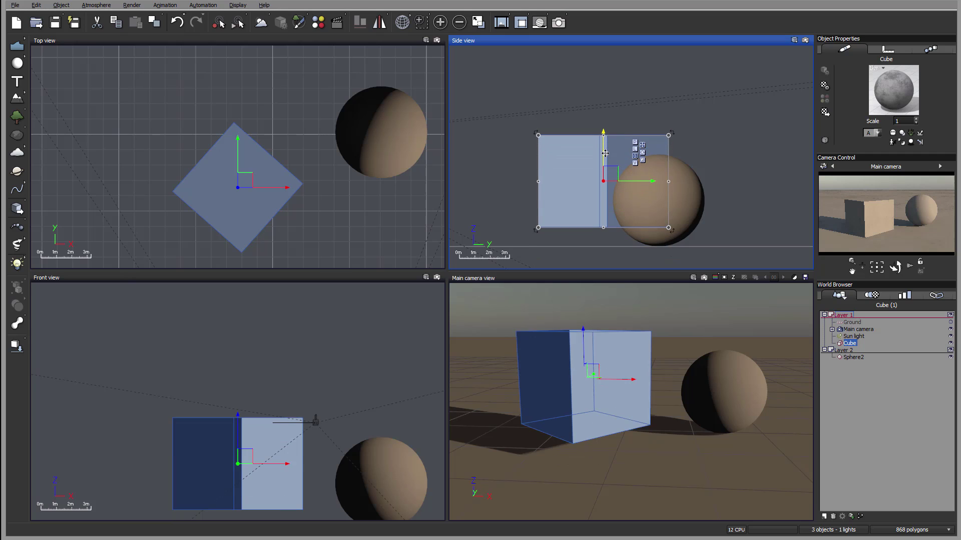
{"action": "left_click", "coordinate": [17, 346]}
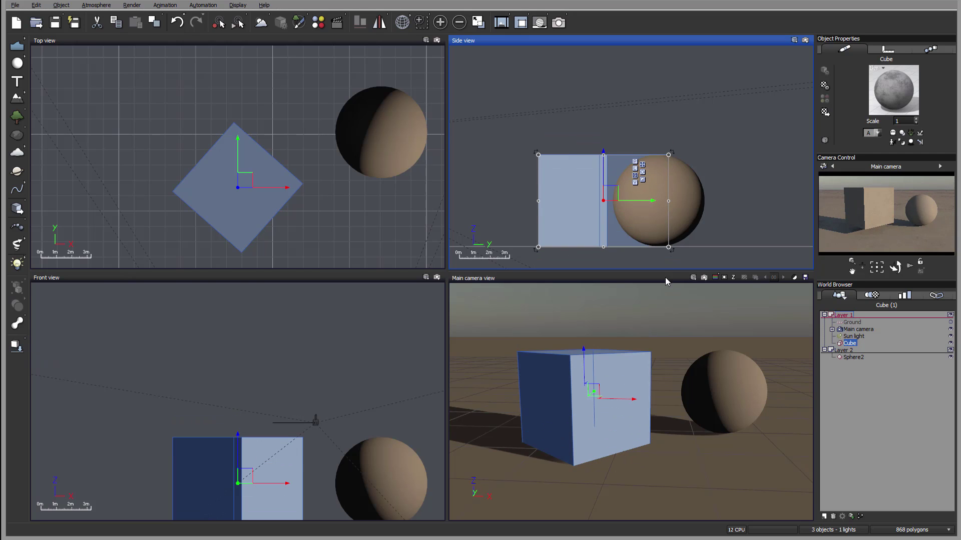
{"action": "left_click", "coordinate": [693, 278]}
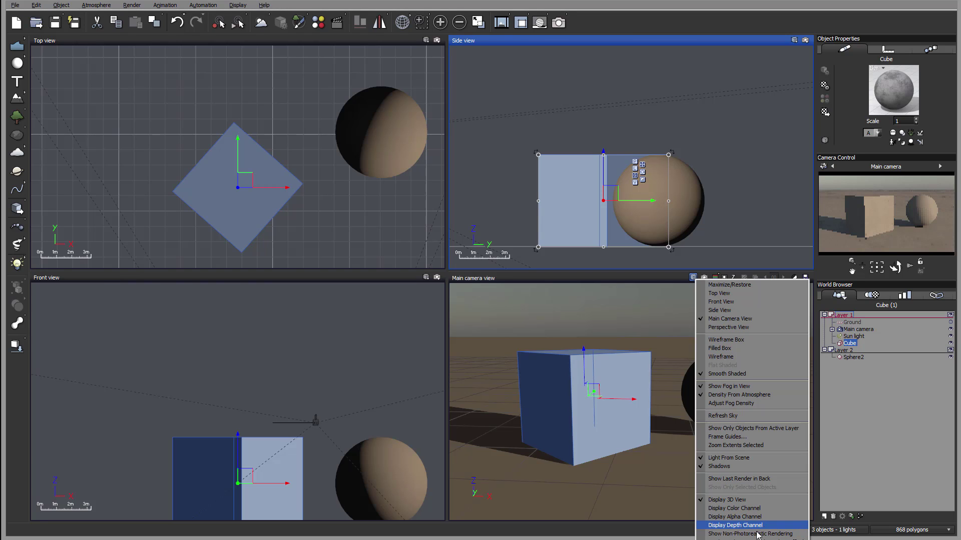
{"action": "mouse_move", "coordinate": [753, 539]}
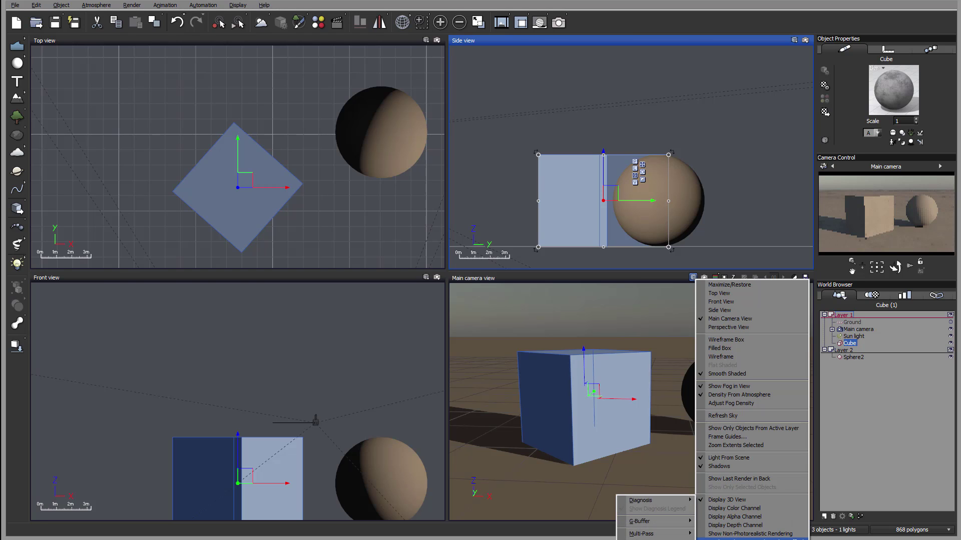
{"action": "mouse_move", "coordinate": [660, 534]}
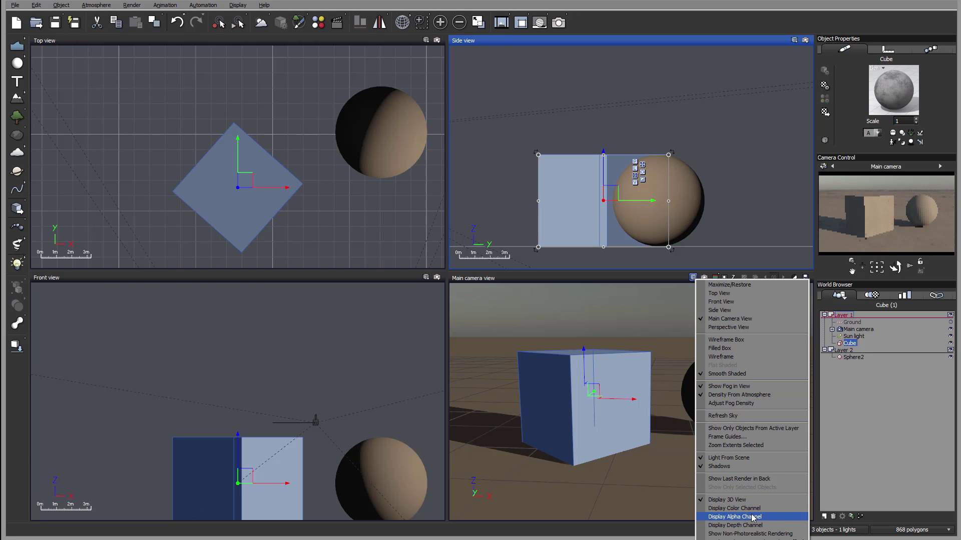
Quick-render the main camera view and close the Post Render Options.
{"action": "left_click", "coordinate": [662, 278]}
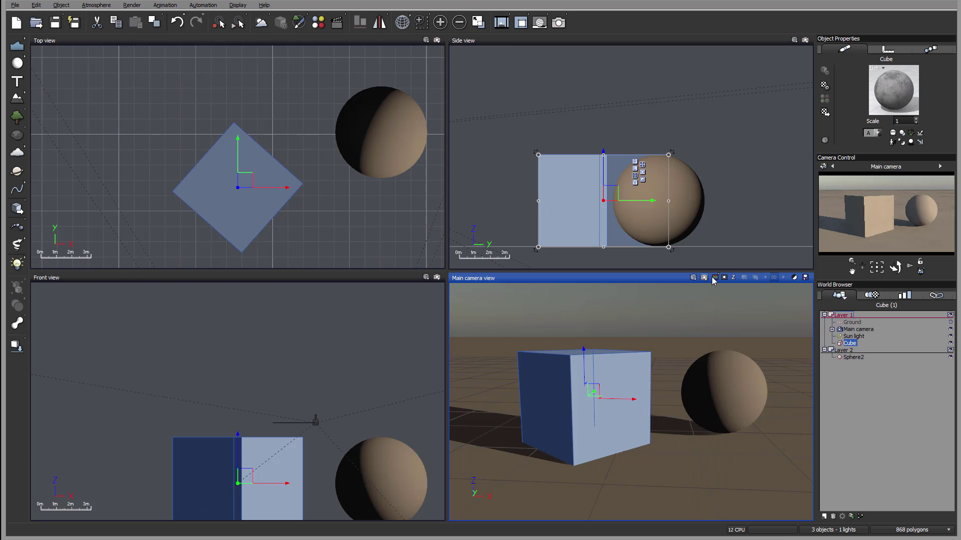
{"action": "left_click", "coordinate": [704, 277]}
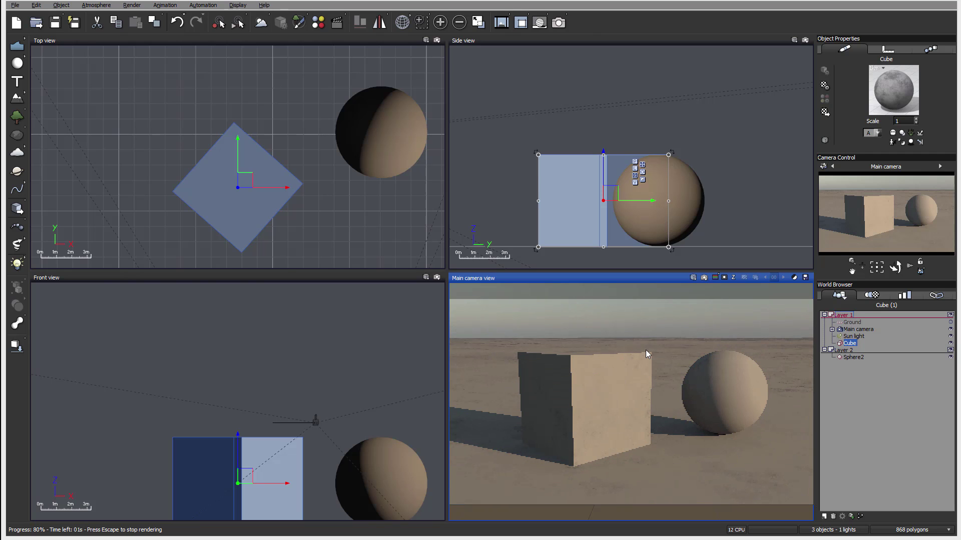
{"action": "left_click", "coordinate": [704, 278]}
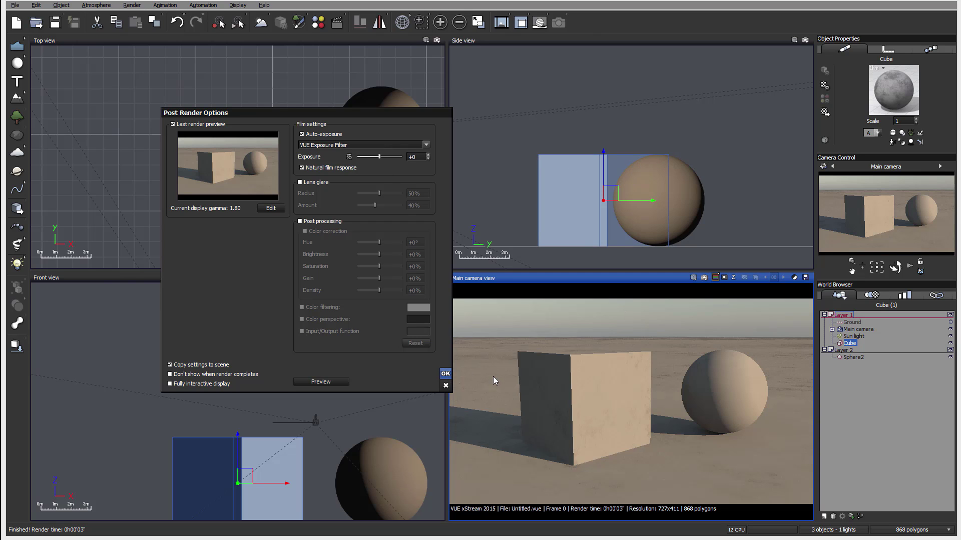
{"action": "left_click", "coordinate": [445, 373]}
Tilt the main camera up toward the sky and raise the cube and sphere to float.
{"action": "left_click", "coordinate": [858, 329]}
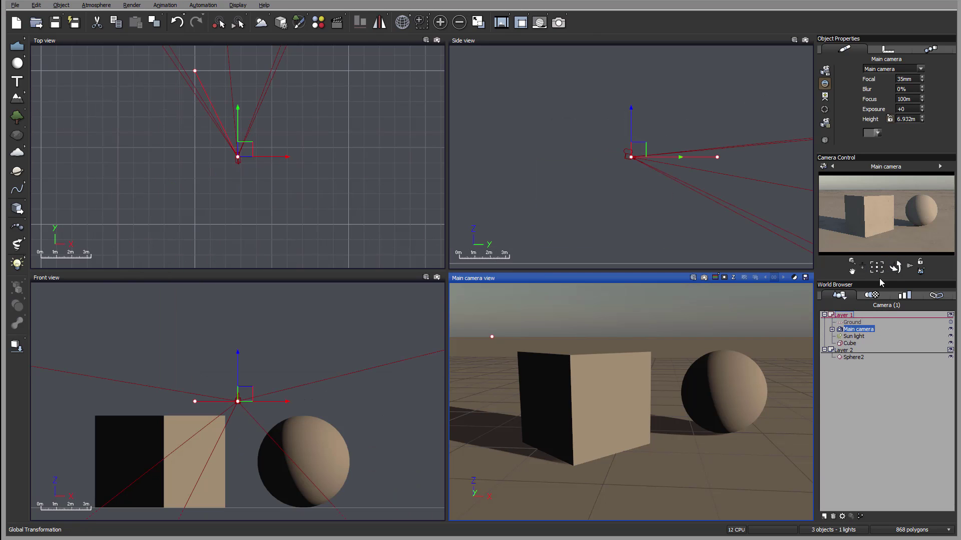
{"action": "left_click_drag", "start_coordinate": [895, 268], "coordinate": [865, 260]}
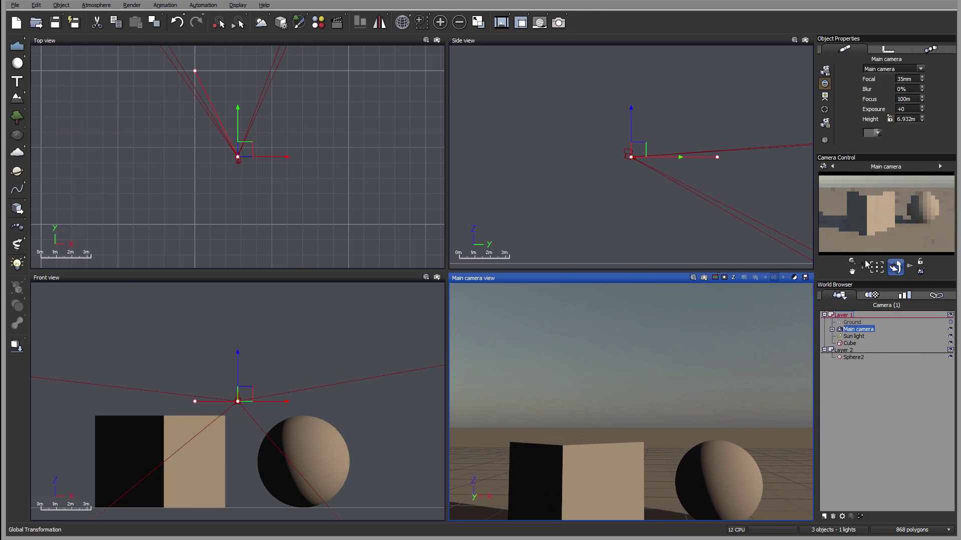
{"action": "scroll", "coordinate": [605, 175], "scroll_direction": "down", "scroll_amount": 5}
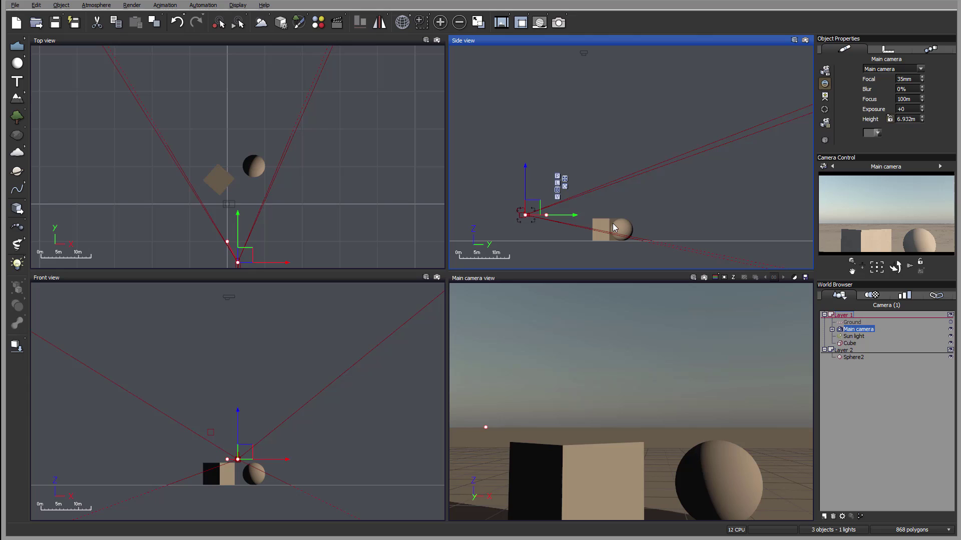
{"action": "left_click", "coordinate": [615, 223]}
{"action": "left_click_drag", "start_coordinate": [617, 222], "coordinate": [642, 196]}
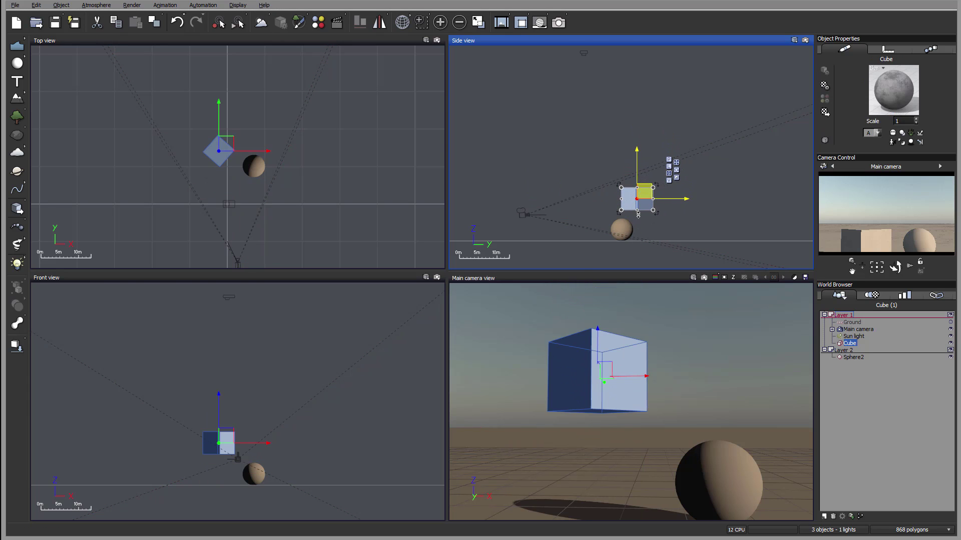
{"action": "left_click_drag", "start_coordinate": [622, 230], "coordinate": [697, 189]}
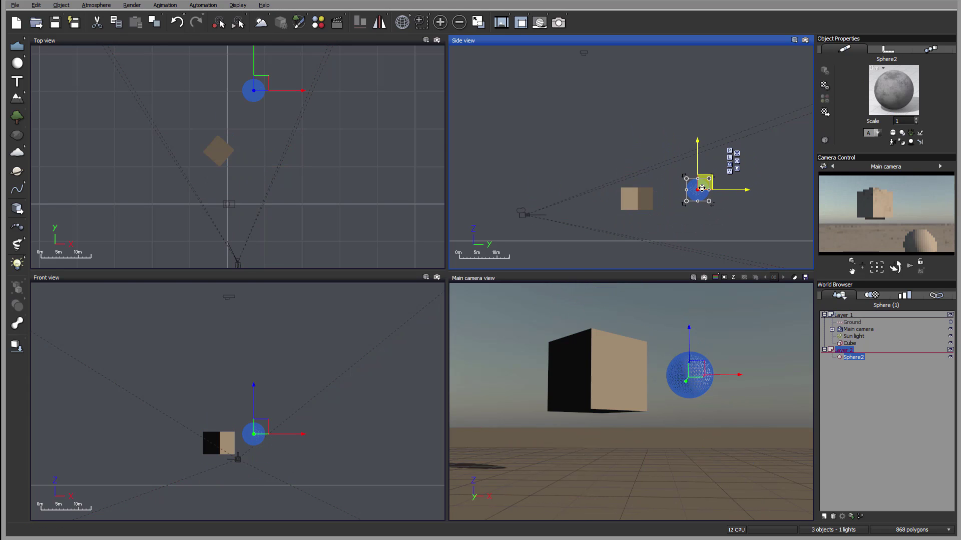
Render the camera view, close Post Render Options, and display the alpha channel.
{"action": "left_click", "coordinate": [693, 277]}
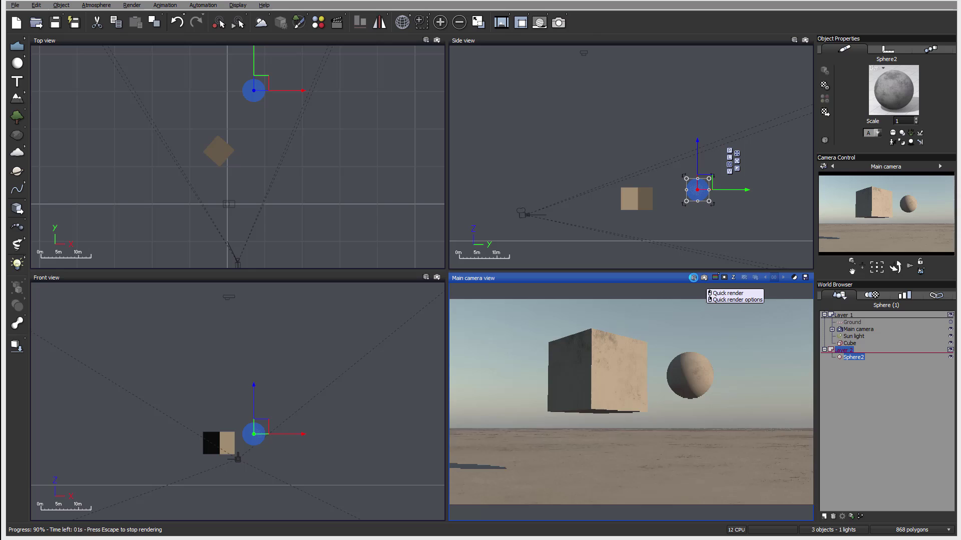
{"action": "left_click", "coordinate": [694, 278]}
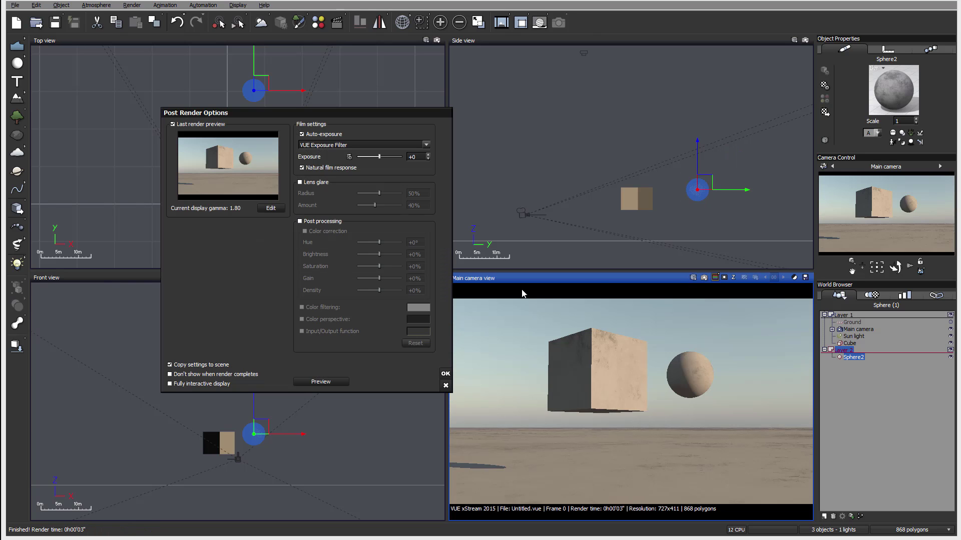
{"action": "left_click", "coordinate": [445, 386]}
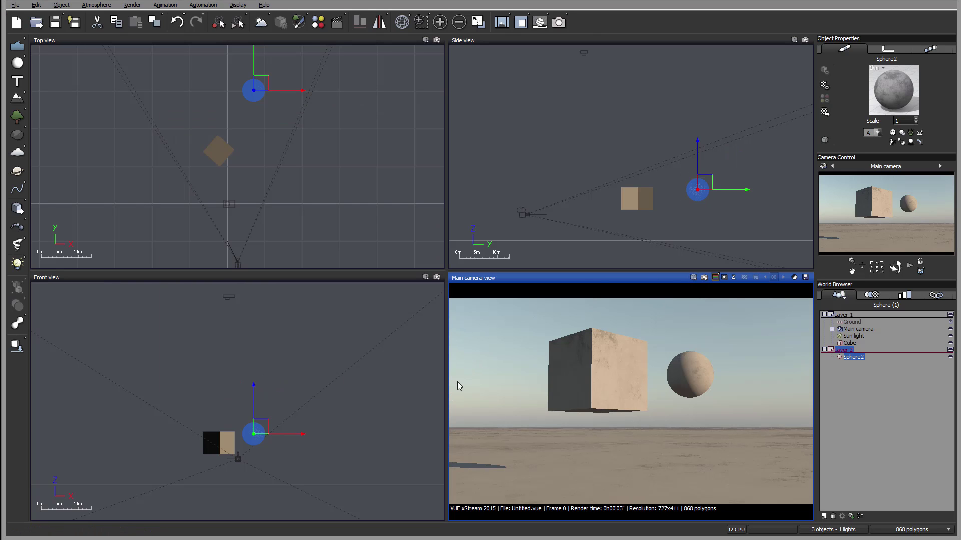
{"action": "left_click", "coordinate": [694, 277]}
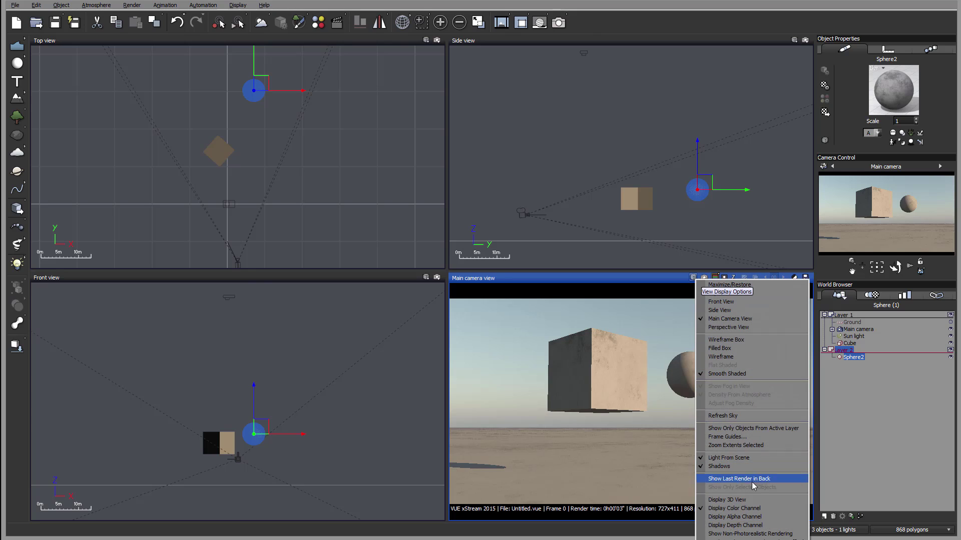
{"action": "left_click", "coordinate": [734, 517]}
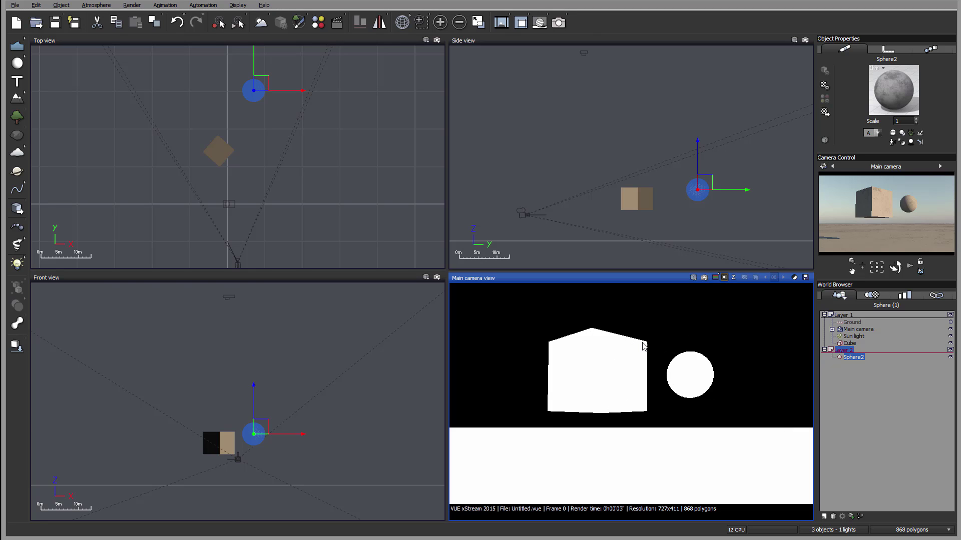
Switch the camera view to the depth channel and toggle non-photorealistic rendering display.
{"action": "left_click", "coordinate": [693, 277]}
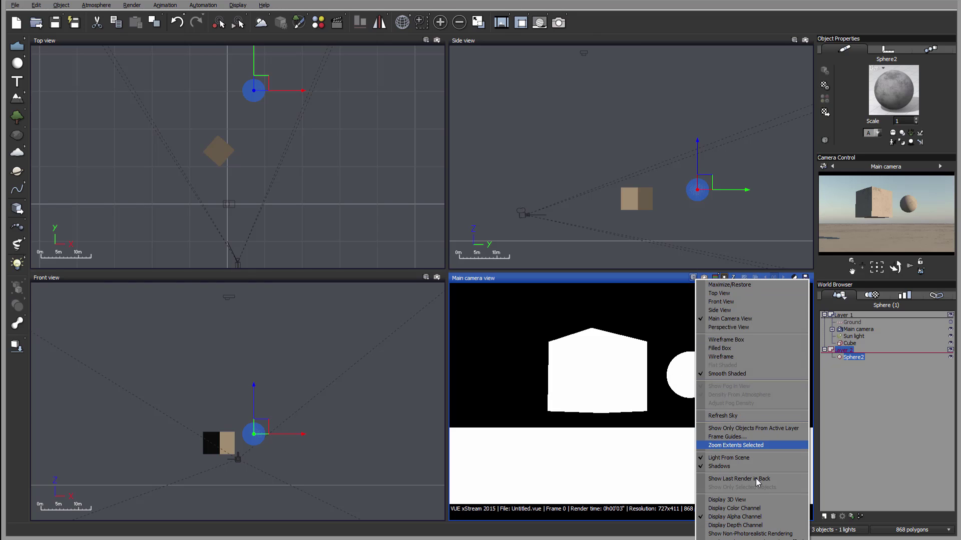
{"action": "left_click", "coordinate": [767, 526]}
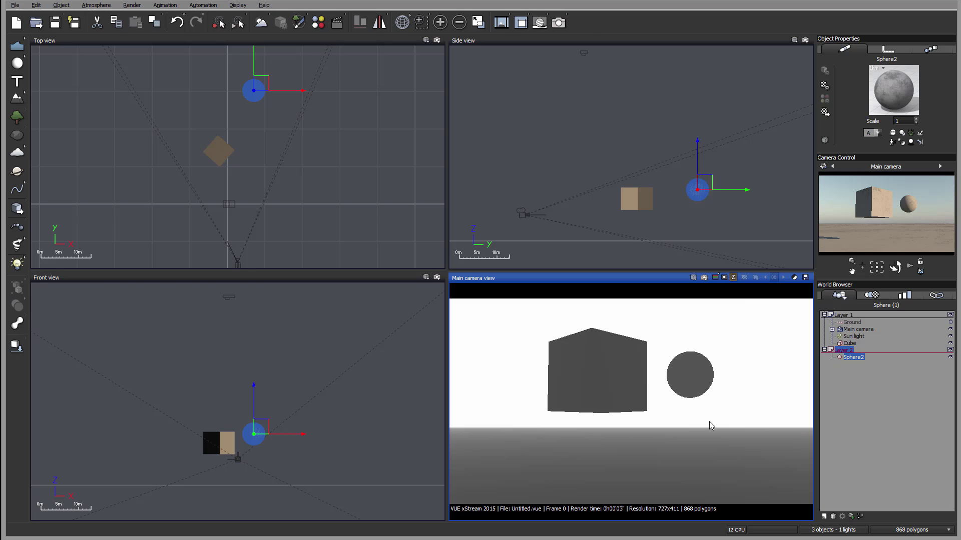
{"action": "left_click", "coordinate": [692, 278]}
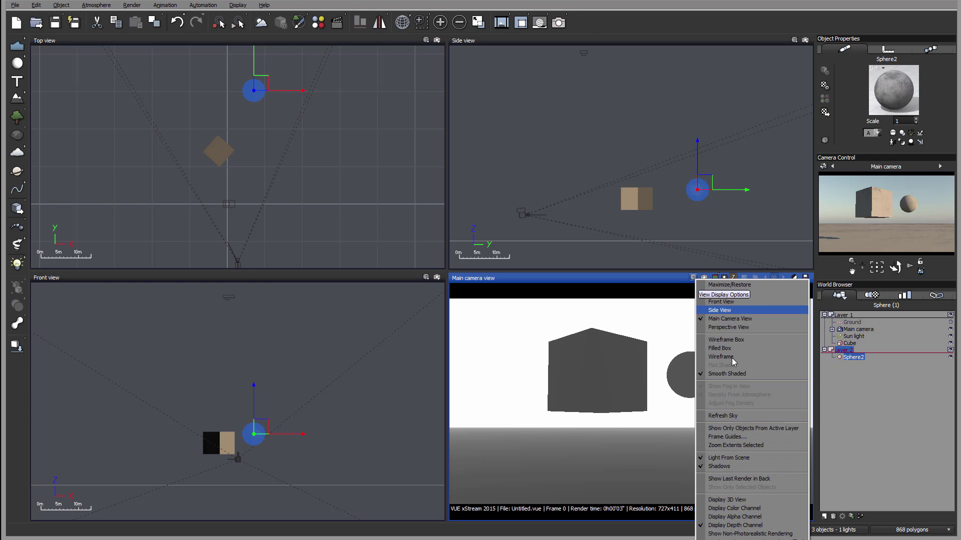
{"action": "left_click", "coordinate": [772, 534]}
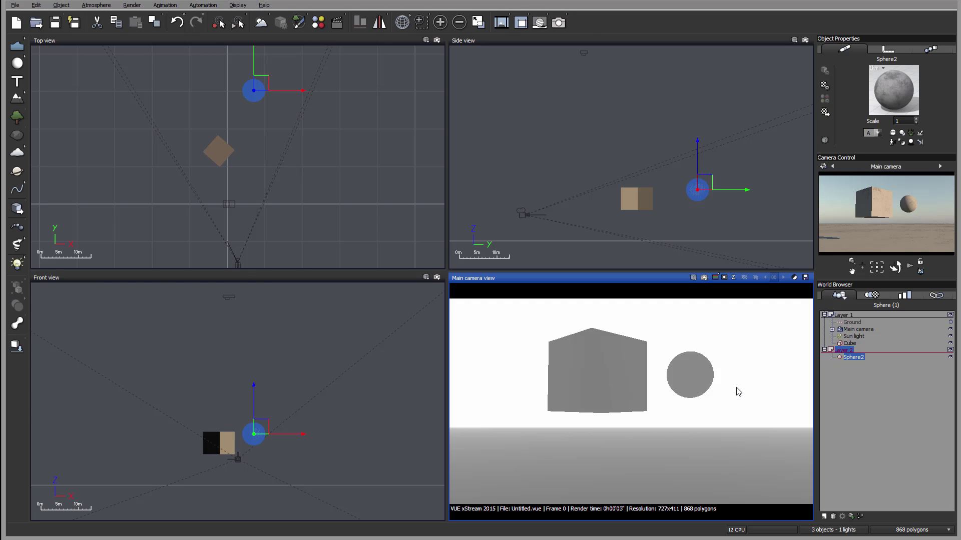
{"action": "left_click", "coordinate": [693, 278]}
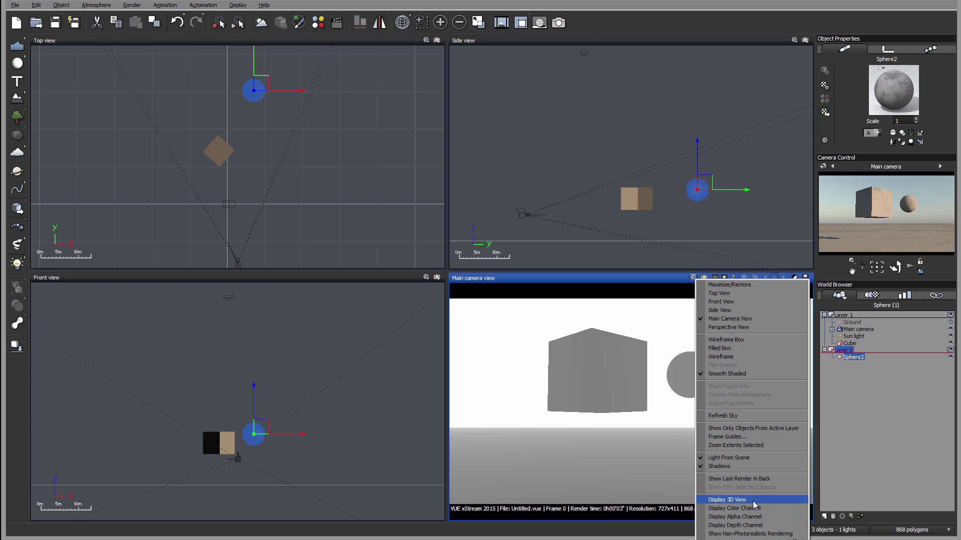
Return the camera view to the 3D scene, deselect Sphere2 and inspect the Render Display window.
{"action": "left_click", "coordinate": [735, 500]}
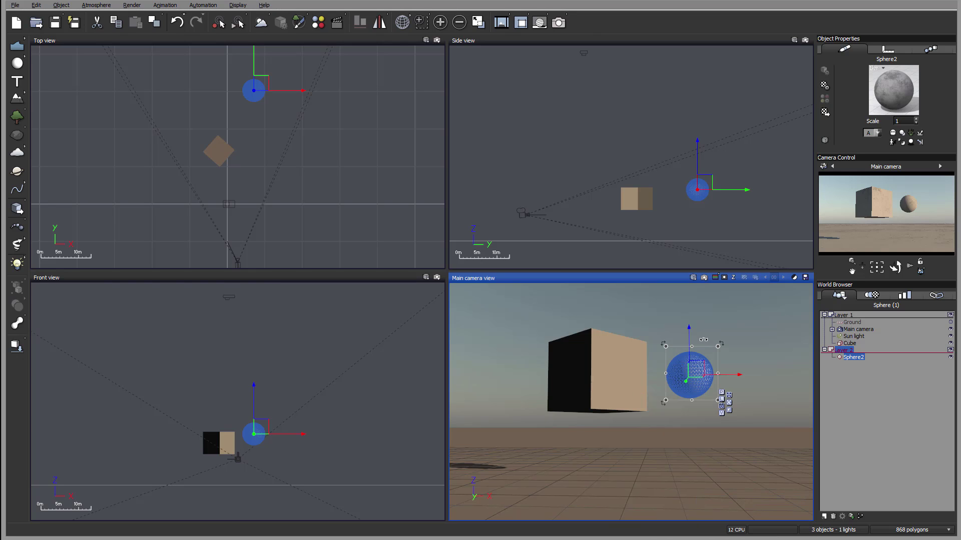
{"action": "left_click", "coordinate": [889, 419]}
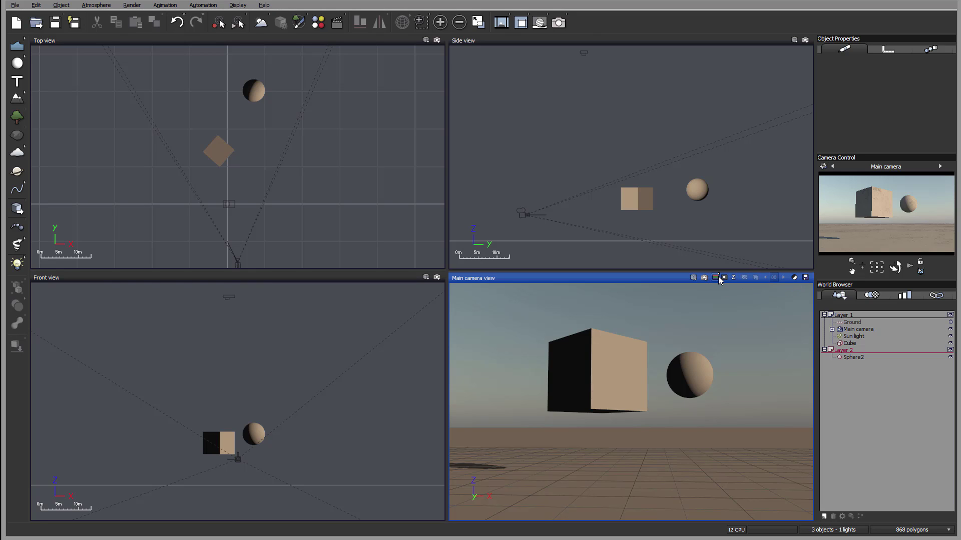
{"action": "left_click", "coordinate": [716, 276]}
{"action": "left_click", "coordinate": [716, 277]}
{"action": "left_click", "coordinate": [716, 276]}
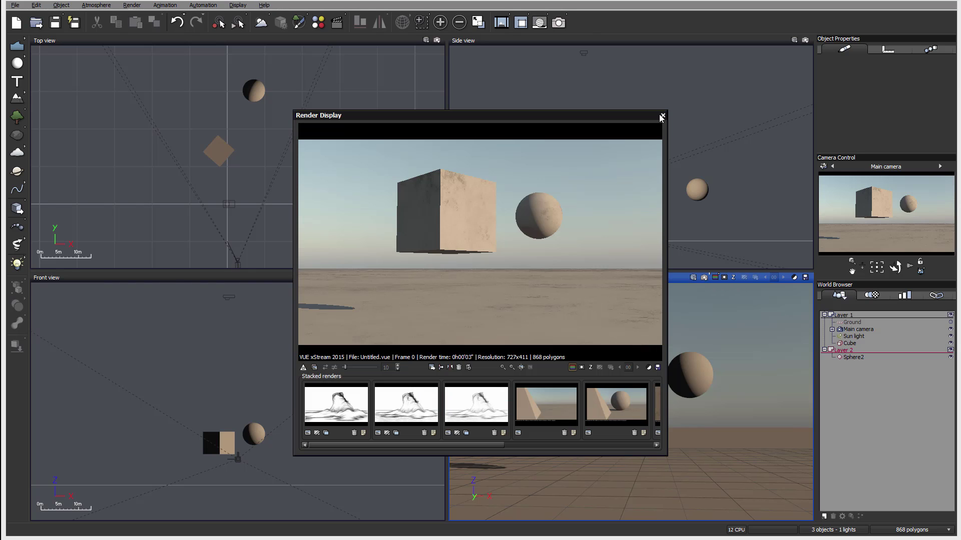
{"action": "left_click", "coordinate": [662, 116]}
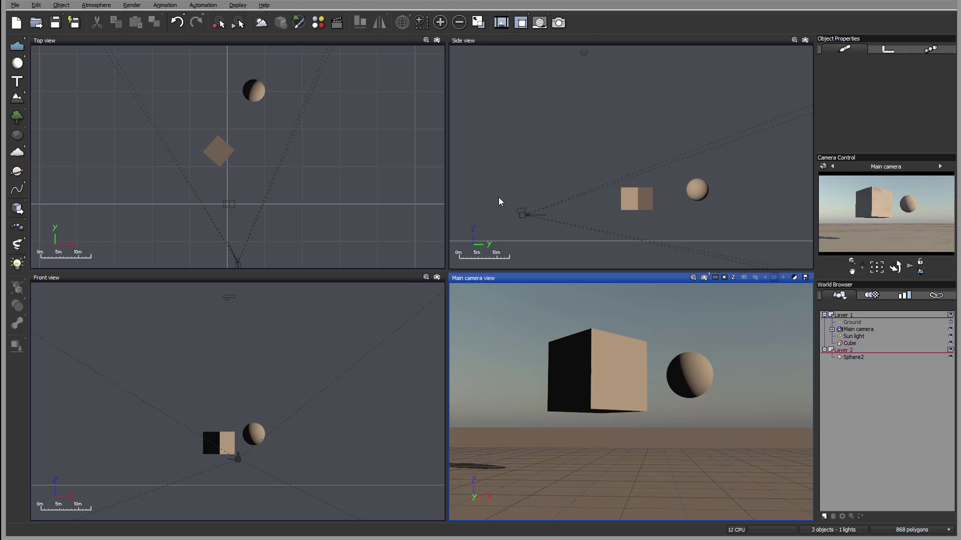
Preview the last render's alpha, depth and colour channels, then render the scene again.
{"action": "left_click", "coordinate": [723, 277]}
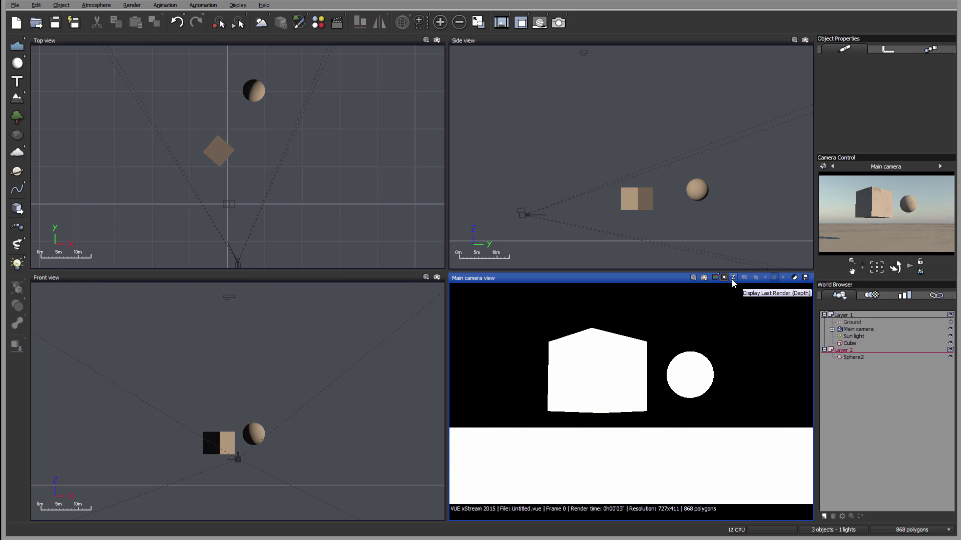
{"action": "left_click", "coordinate": [733, 277]}
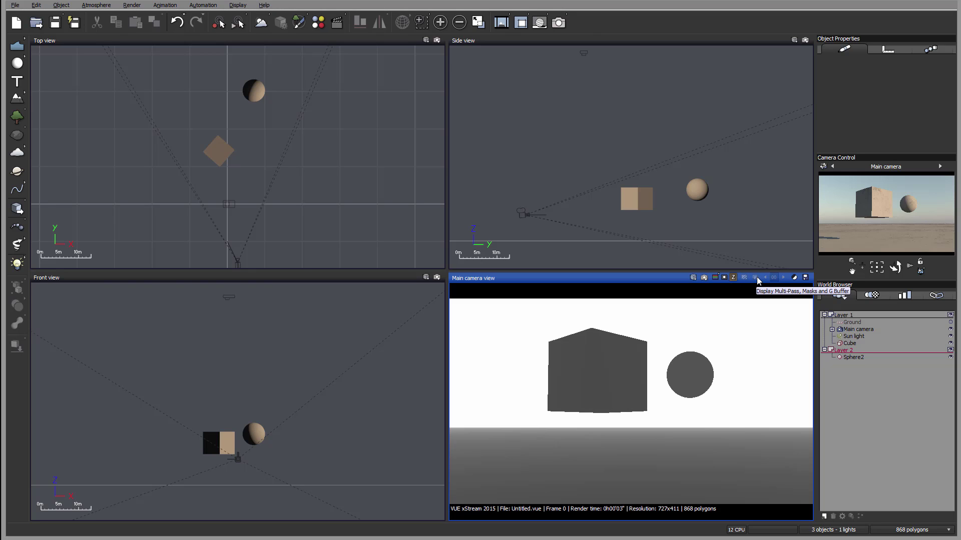
{"action": "left_click", "coordinate": [716, 277]}
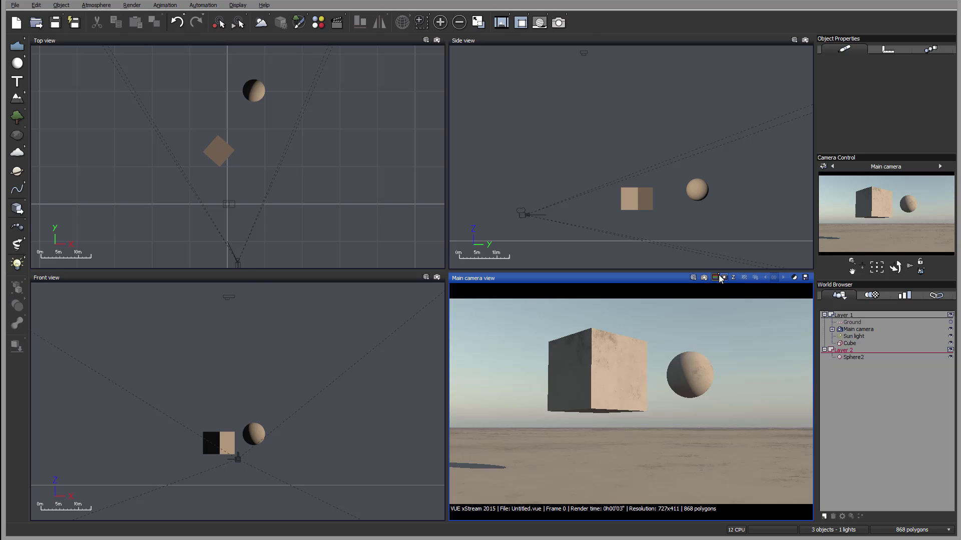
{"action": "left_click", "coordinate": [558, 23]}
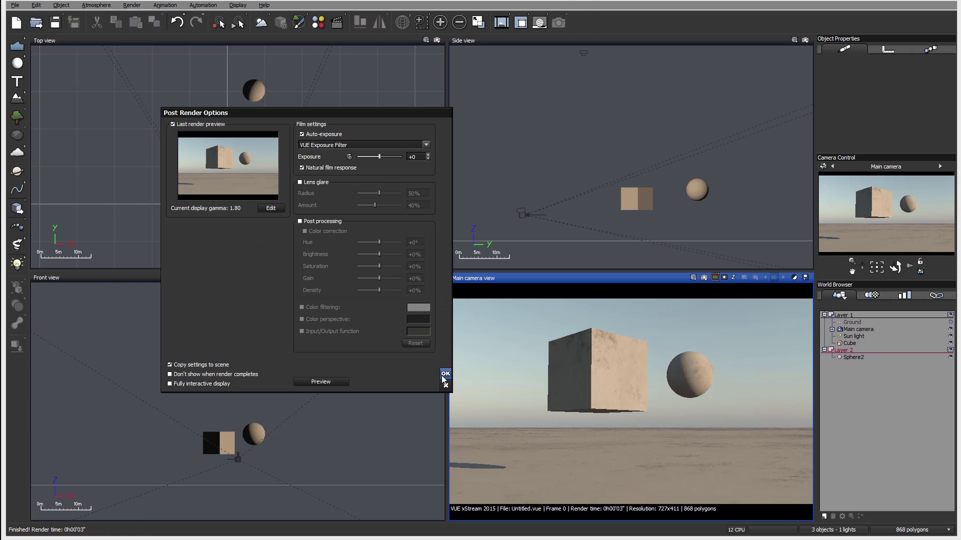
Tick Enable Diagnosis buffers in Render Options, confirm, and leave Post Render Options closed.
{"action": "left_click", "coordinate": [444, 375]}
{"action": "left_click", "coordinate": [559, 23]}
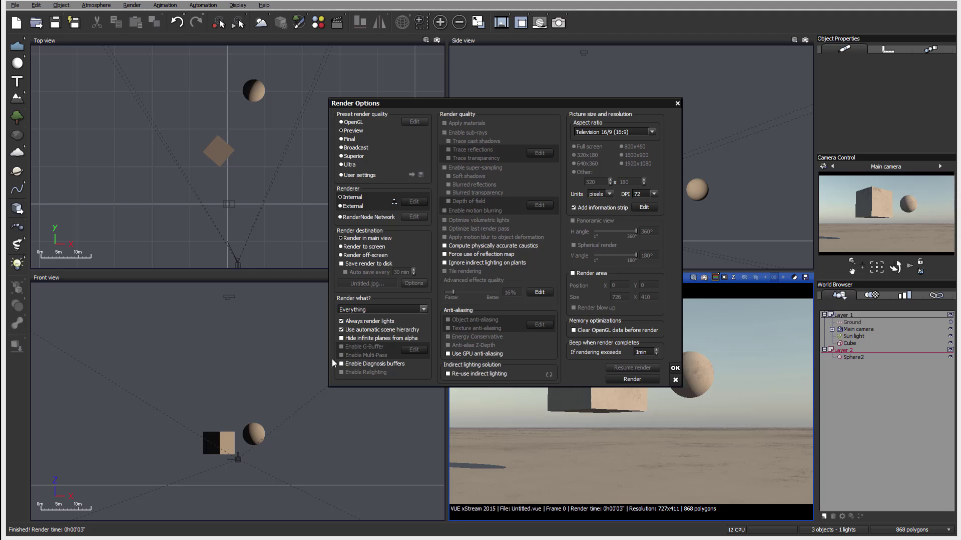
{"action": "left_click", "coordinate": [371, 365]}
{"action": "left_click", "coordinate": [675, 369]}
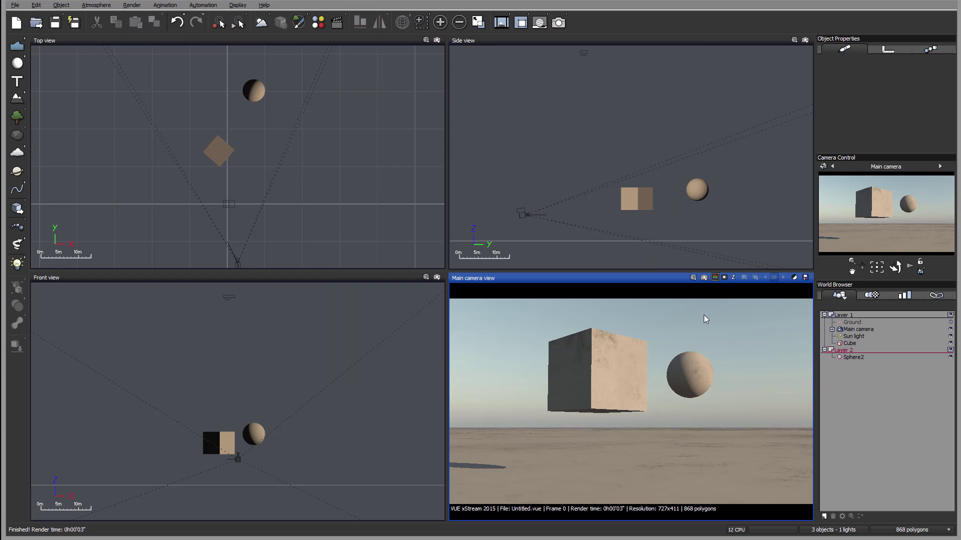
{"action": "left_click", "coordinate": [794, 278]}
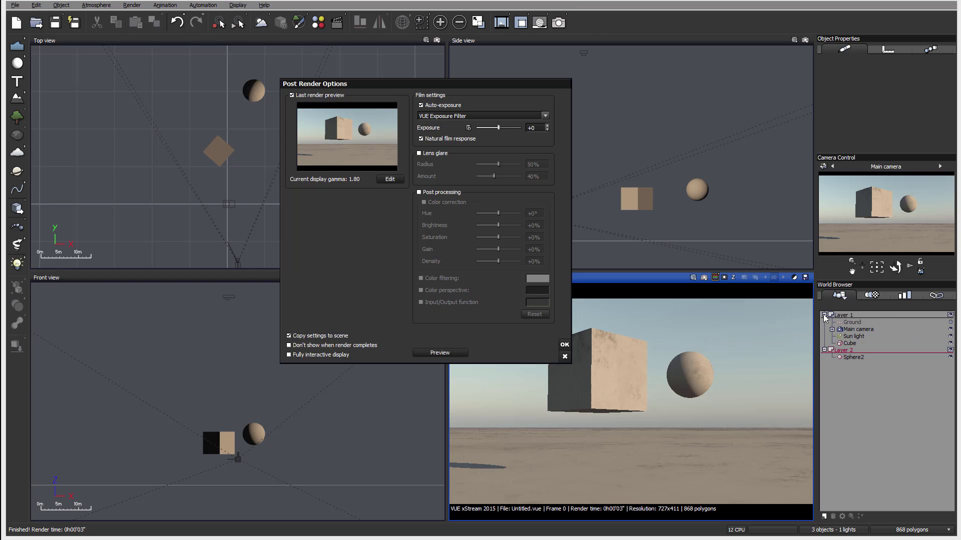
{"action": "left_click", "coordinate": [567, 354]}
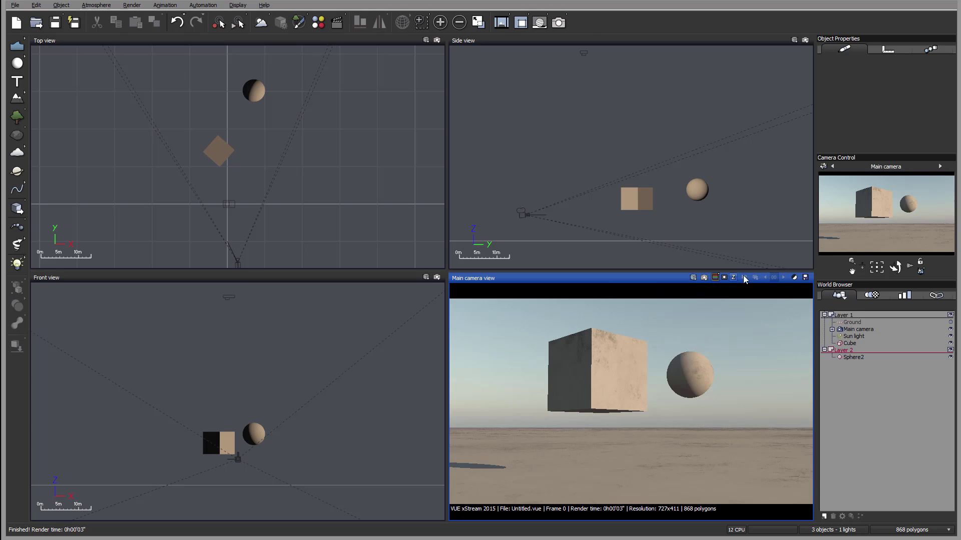
Switch the lower-right viewport from Main Camera view to Perspective View, checking the camera-copy choices.
{"action": "left_click", "coordinate": [692, 279]}
{"action": "left_click", "coordinate": [744, 328]}
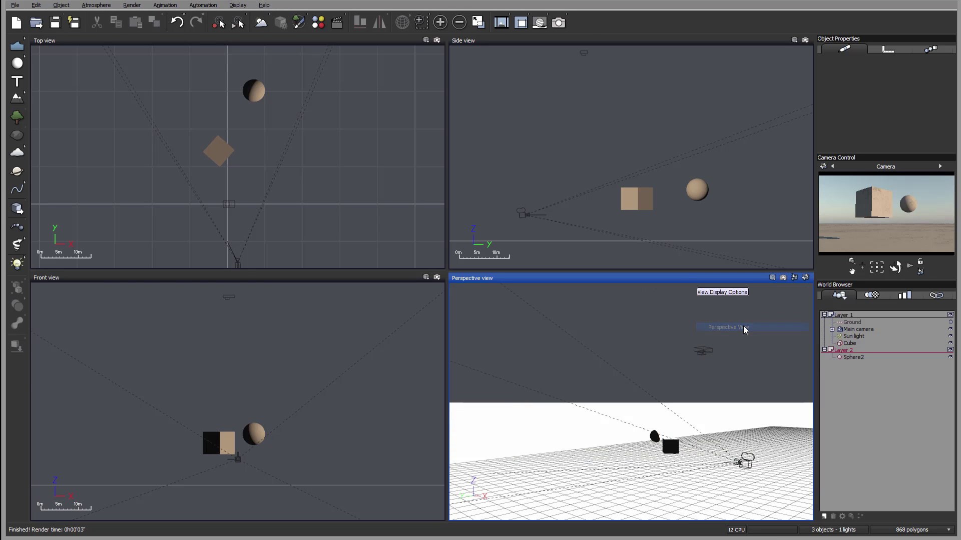
{"action": "left_click", "coordinate": [796, 278]}
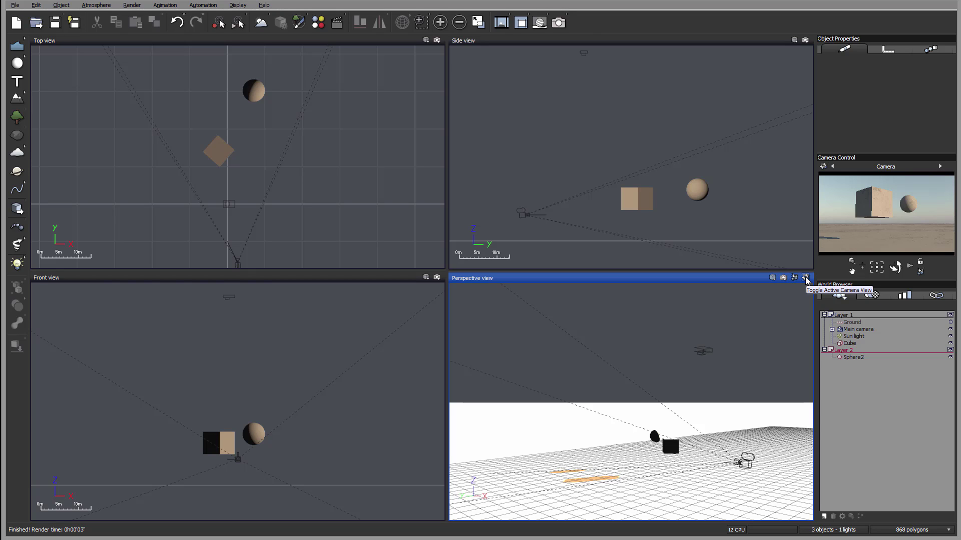
{"action": "left_click", "coordinate": [795, 278]}
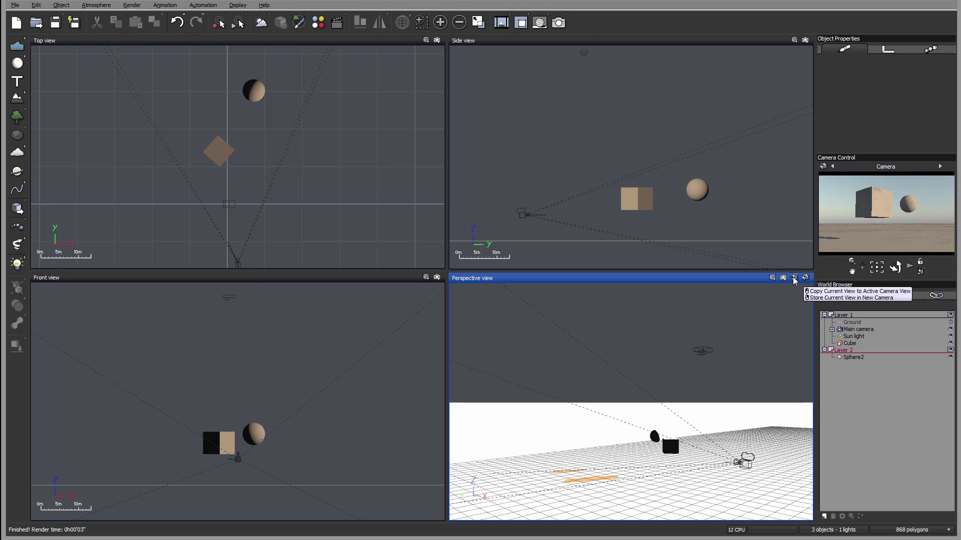
{"action": "left_click", "coordinate": [772, 277]}
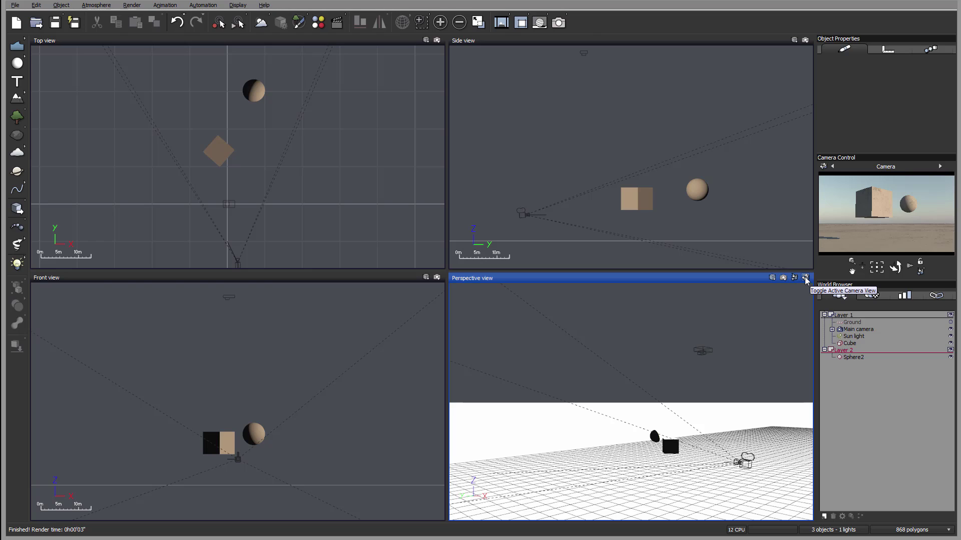
{"action": "left_click", "coordinate": [805, 278]}
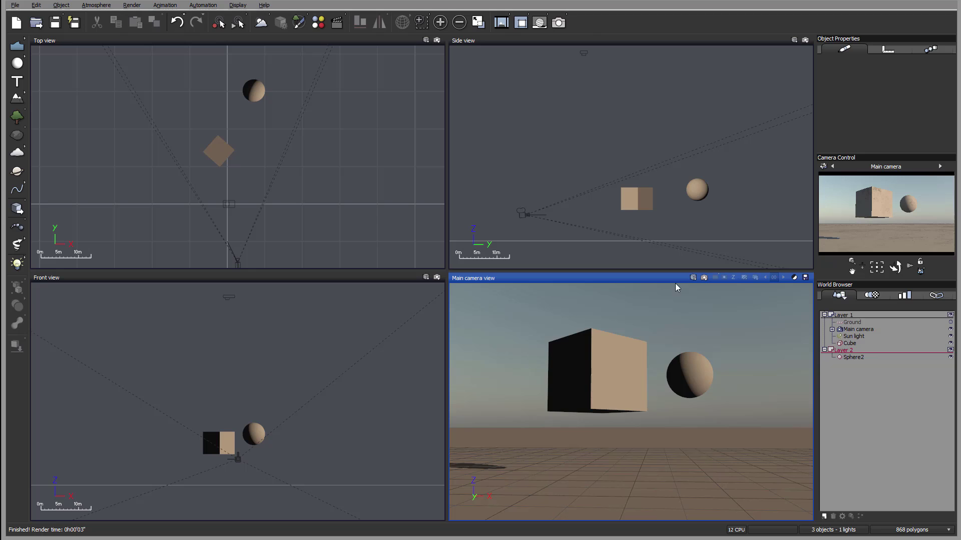
{"action": "left_click", "coordinate": [695, 279]}
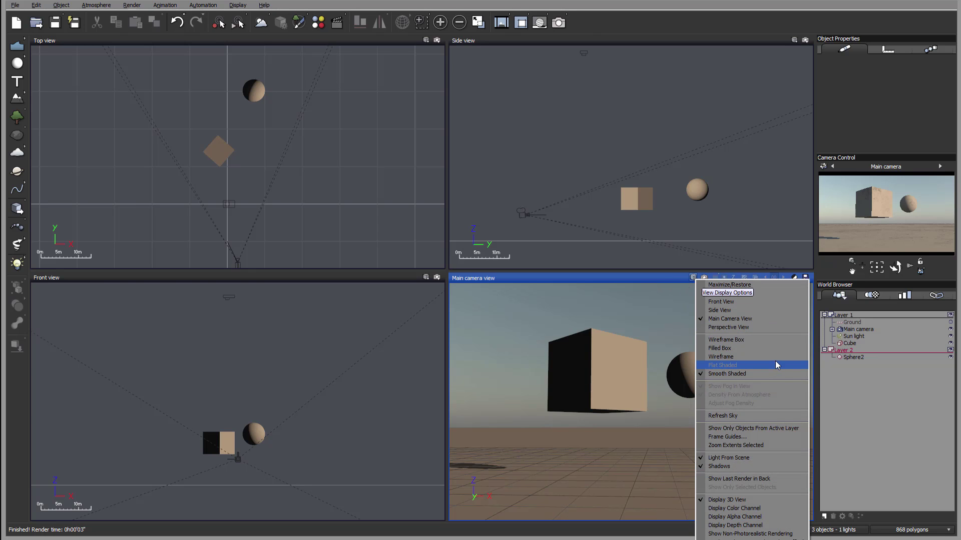
{"action": "left_click", "coordinate": [775, 327]}
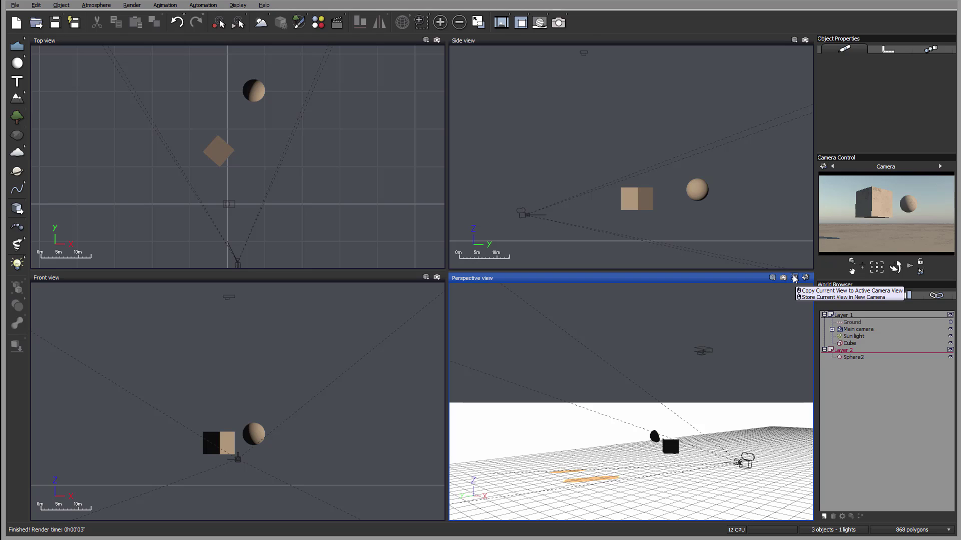
Store the current view as Camera 1, reactivate Main camera, and show the camera view.
{"action": "left_click", "coordinate": [832, 330]}
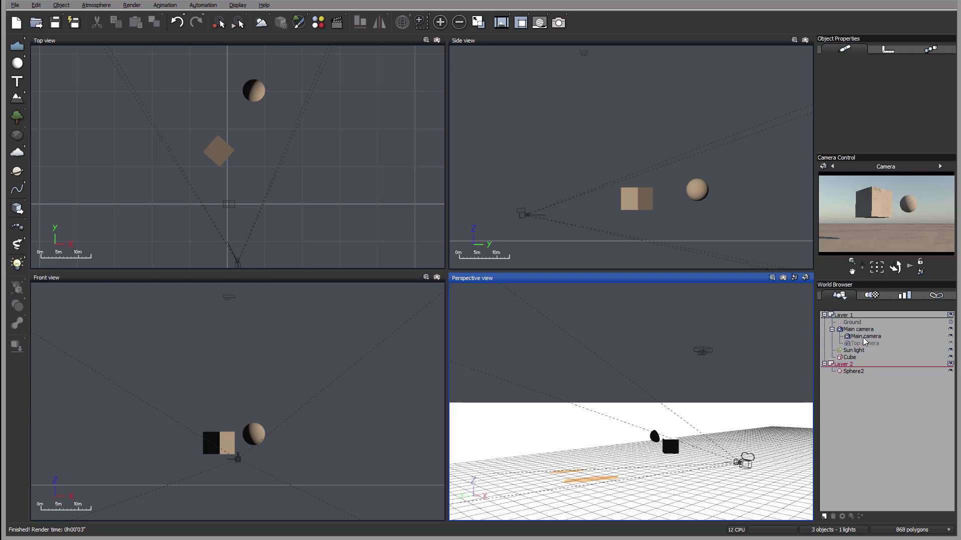
{"action": "left_click", "coordinate": [794, 278]}
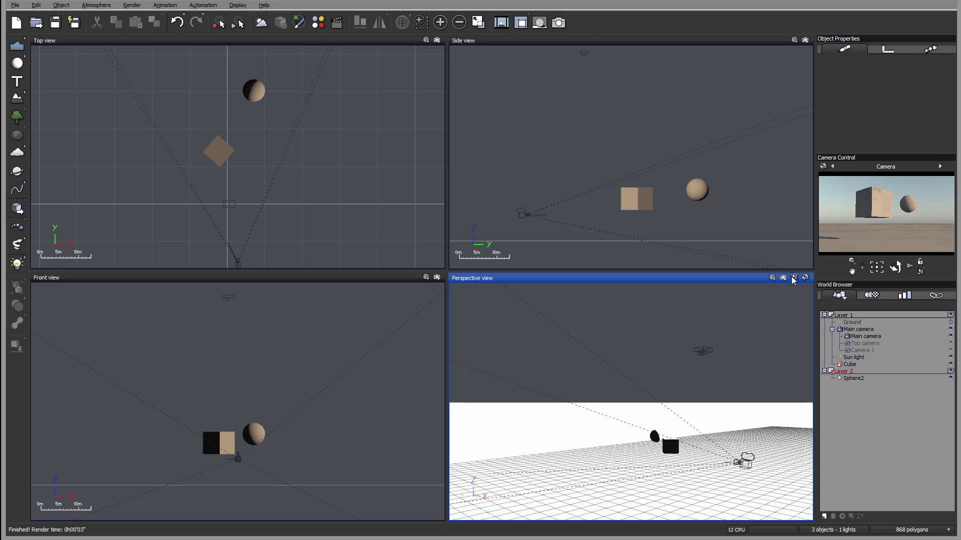
{"action": "double_click", "coordinate": [870, 350]}
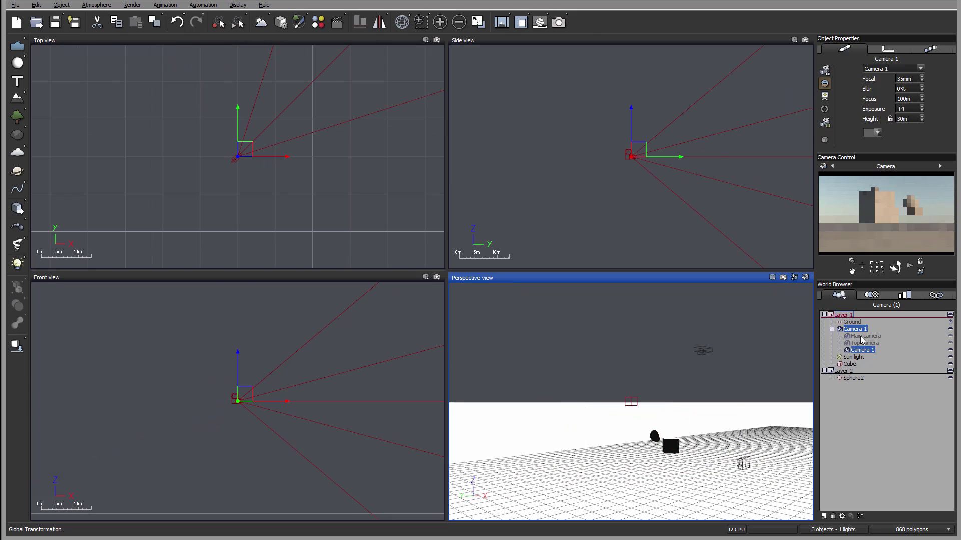
{"action": "double_click", "coordinate": [861, 336]}
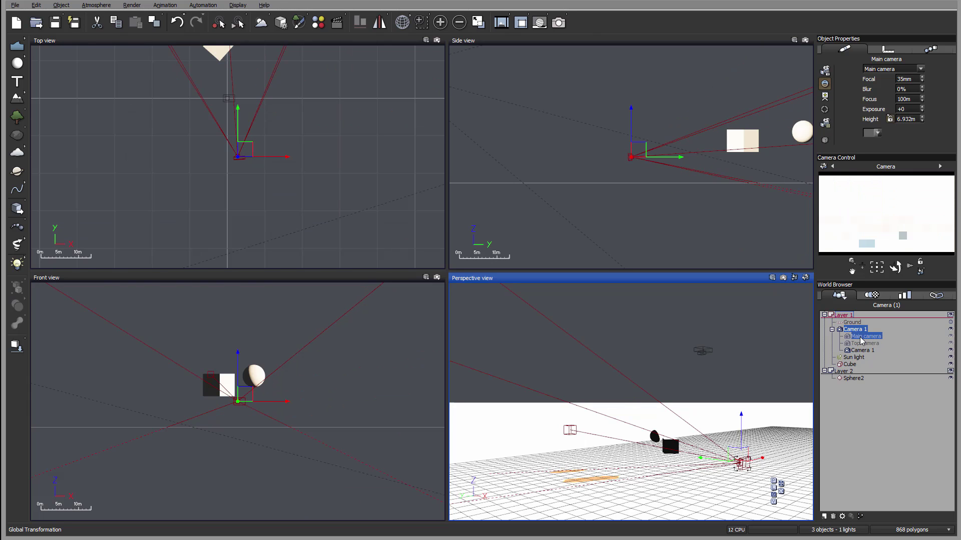
{"action": "left_click", "coordinate": [798, 280]}
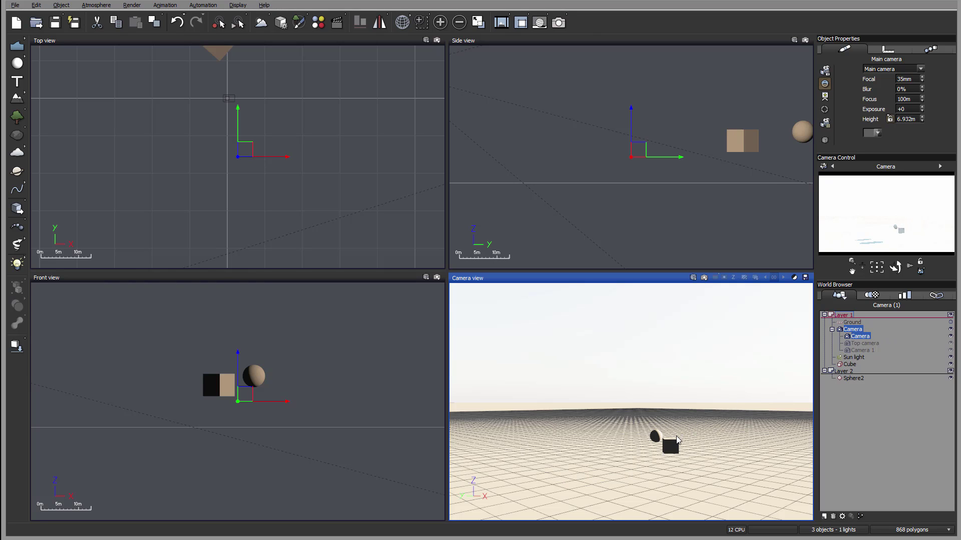
{"action": "scroll", "coordinate": [644, 133], "scroll_direction": "down", "scroll_amount": 3}
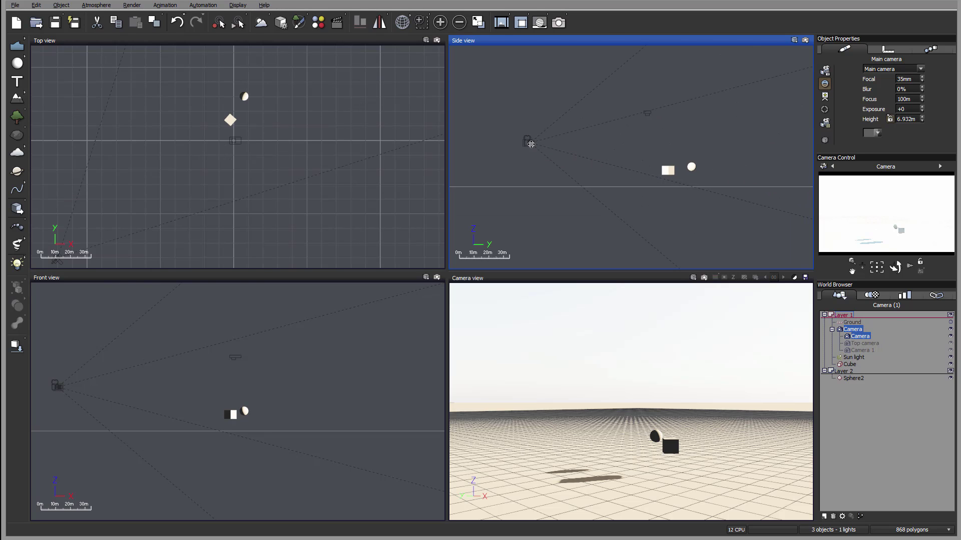
Move the camera near the cube at 12.25m height, frame the cube, and open Advanced Camera Options.
{"action": "left_click_drag", "start_coordinate": [531, 144], "coordinate": [642, 170]}
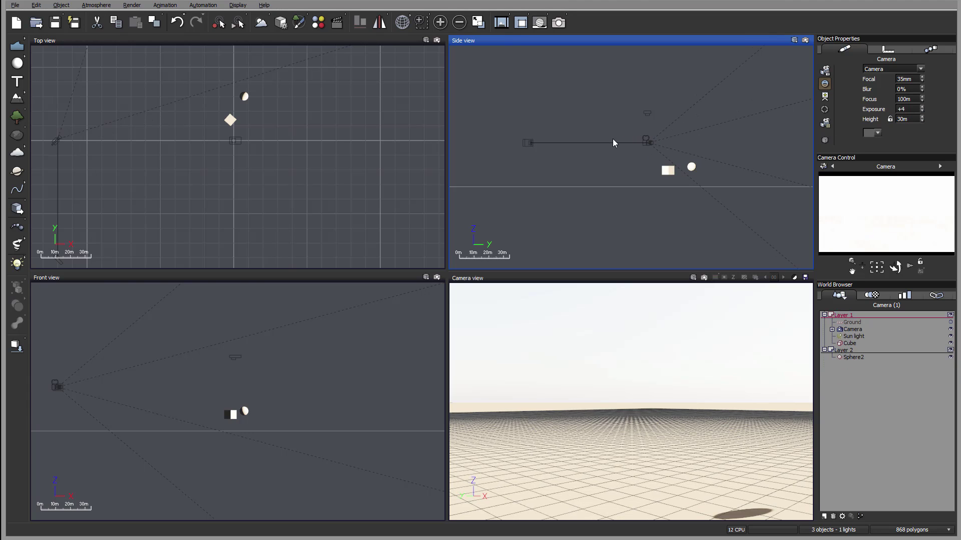
{"action": "left_click_drag", "start_coordinate": [647, 142], "coordinate": [651, 168]}
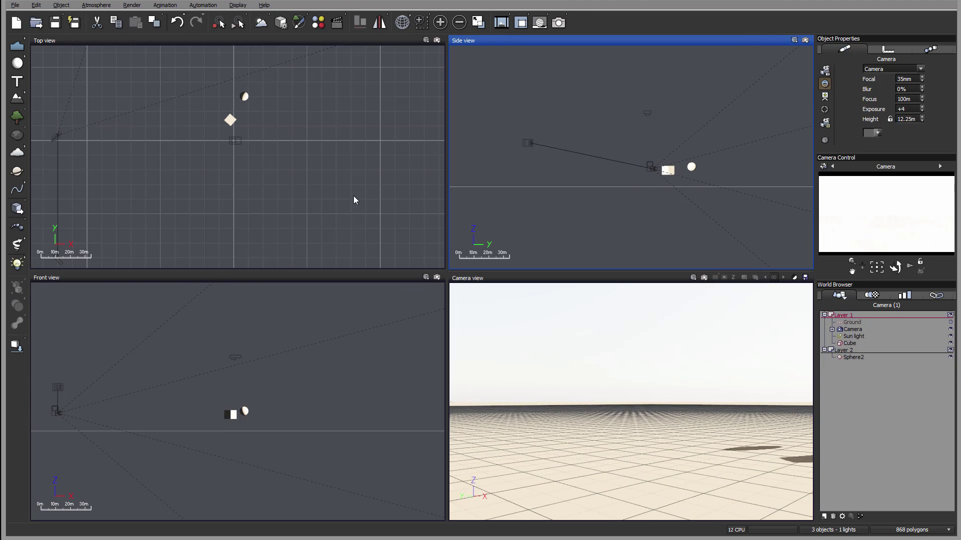
{"action": "right_click_drag", "start_coordinate": [353, 200], "coordinate": [400, 171]}
{"action": "left_click_drag", "start_coordinate": [202, 129], "coordinate": [359, 141]}
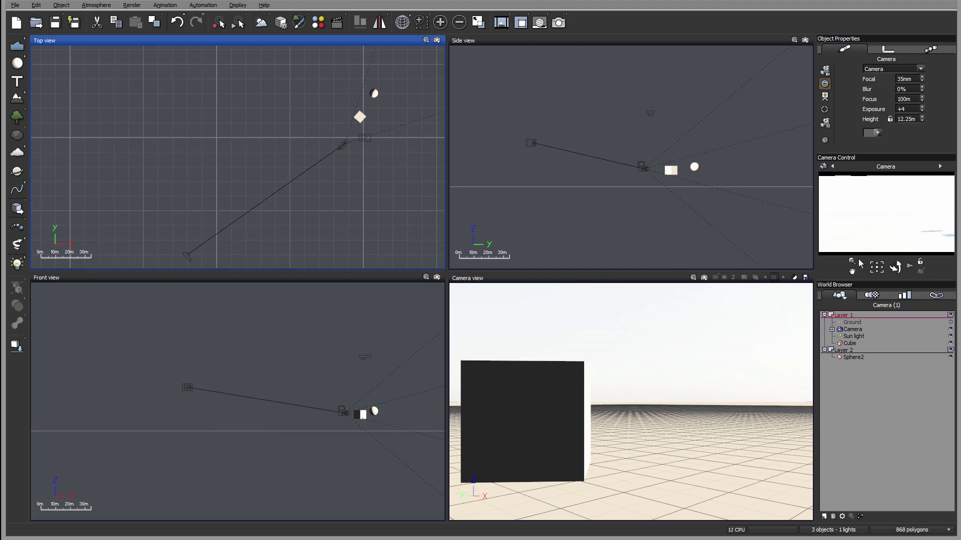
{"action": "left_click_drag", "start_coordinate": [895, 267], "coordinate": [882, 267]}
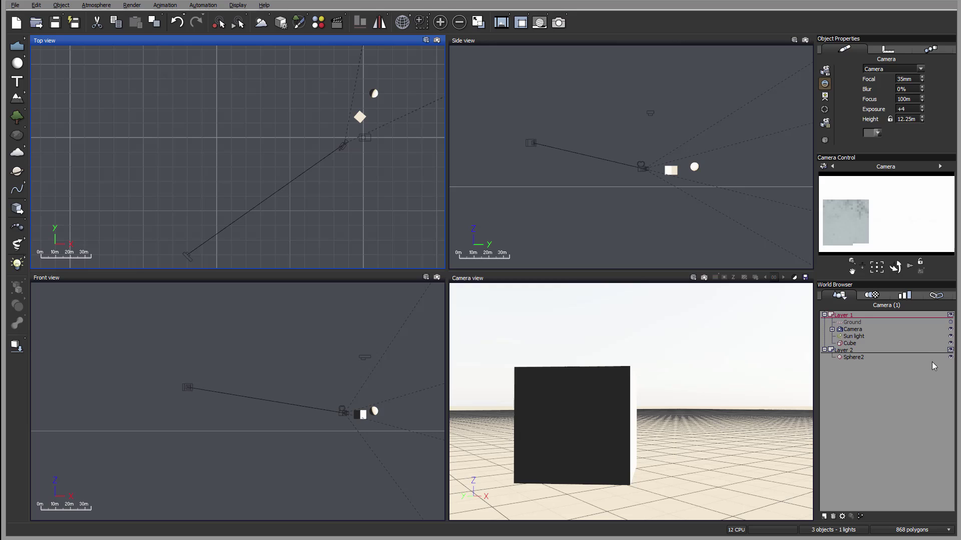
{"action": "left_click", "coordinate": [852, 329]}
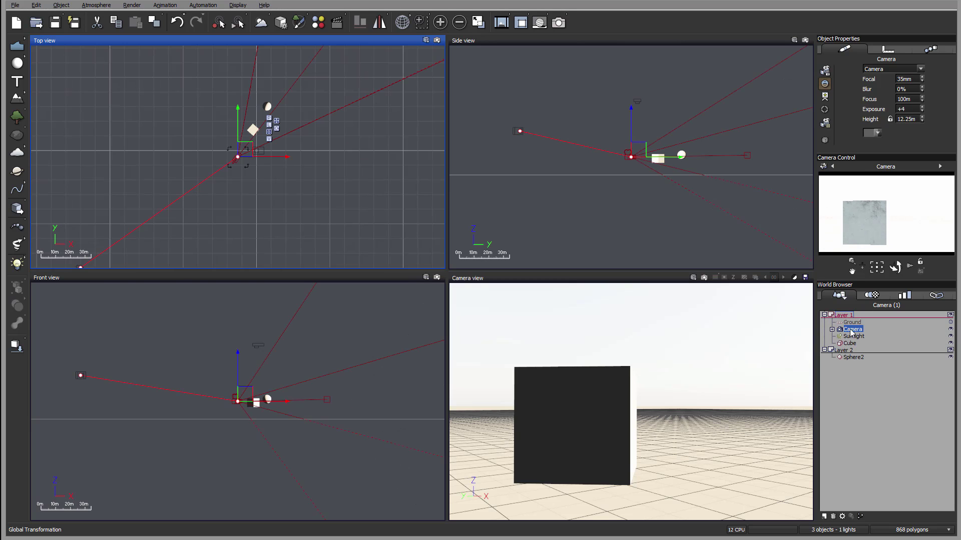
{"action": "double_click", "coordinate": [851, 330]}
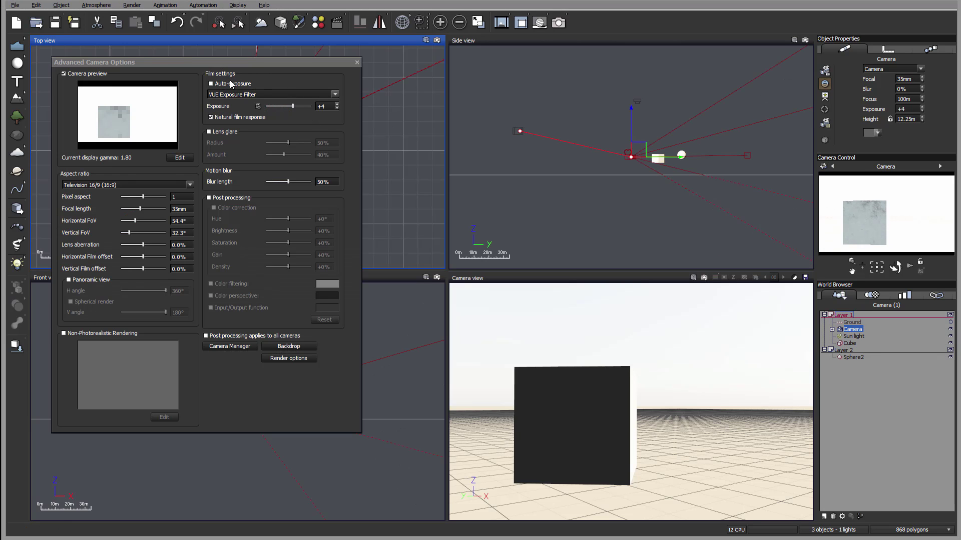
Close the Advanced Camera Options dialog to see all four viewports again.
{"action": "left_click", "coordinate": [357, 62]}
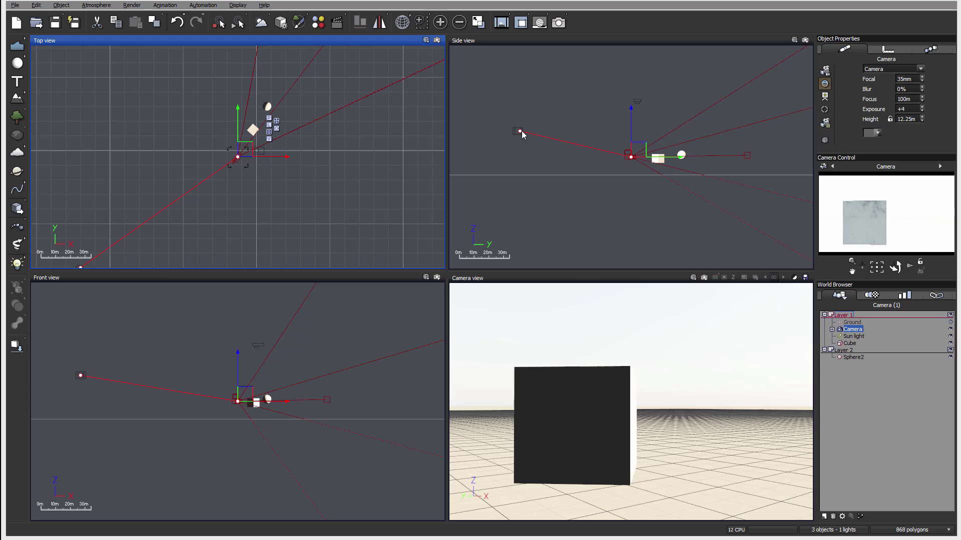
Reset the Timeline to frame 0, shrink its working range, and hide it.
{"action": "left_click", "coordinate": [336, 22]}
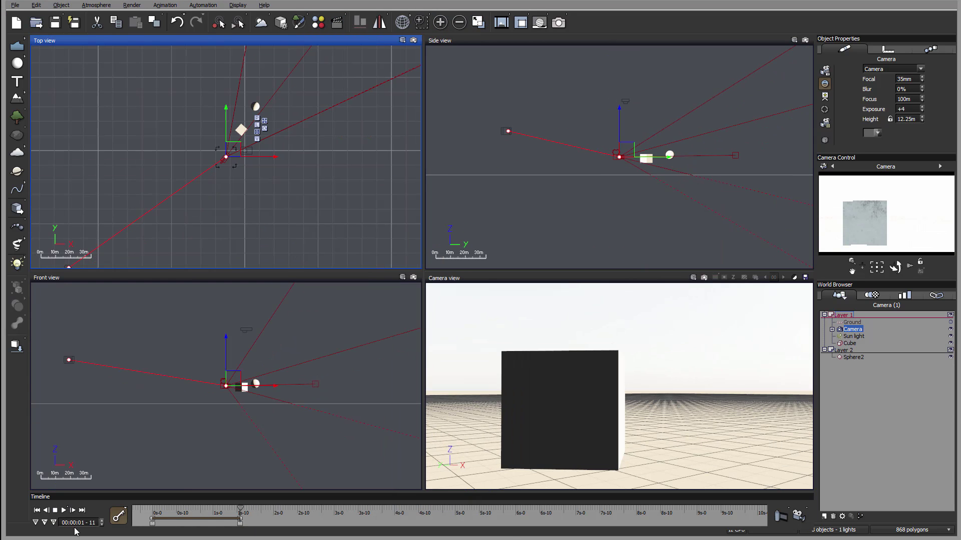
{"action": "left_click", "coordinate": [37, 510]}
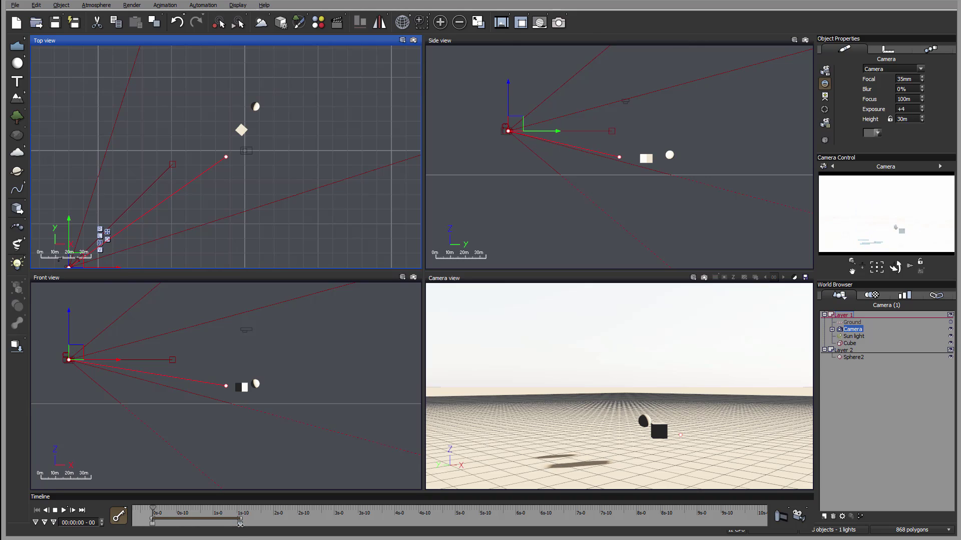
{"action": "left_click_drag", "start_coordinate": [245, 523], "coordinate": [153, 523]}
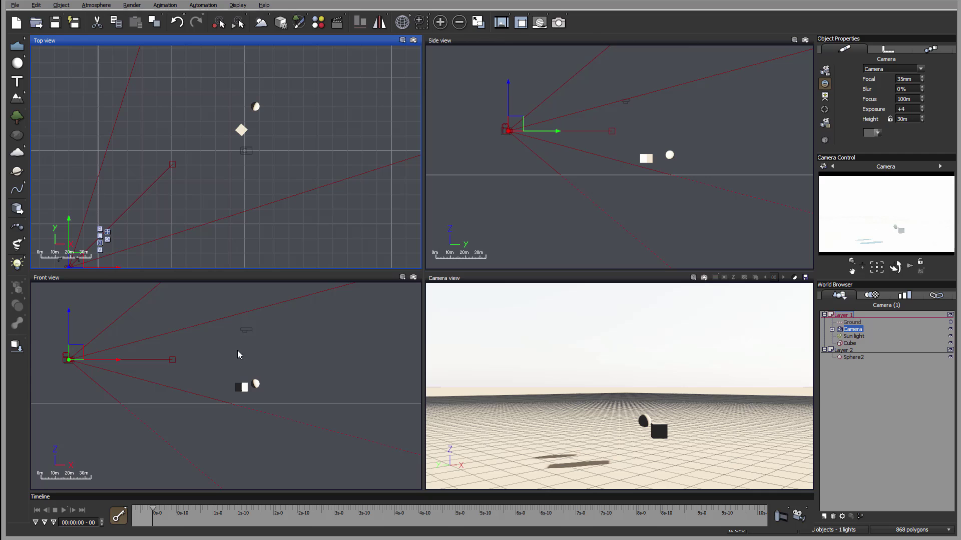
{"action": "left_click", "coordinate": [337, 21]}
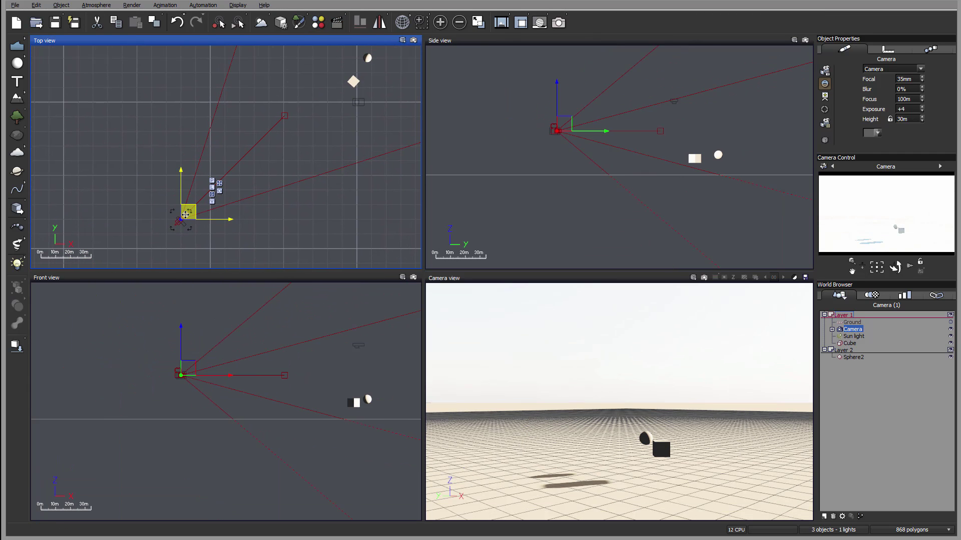
Reposition the camera at 13.62m height framing the cube, then open Advanced Camera Options.
{"action": "left_click_drag", "start_coordinate": [189, 209], "coordinate": [348, 96]}
{"action": "left_click", "coordinate": [671, 132]}
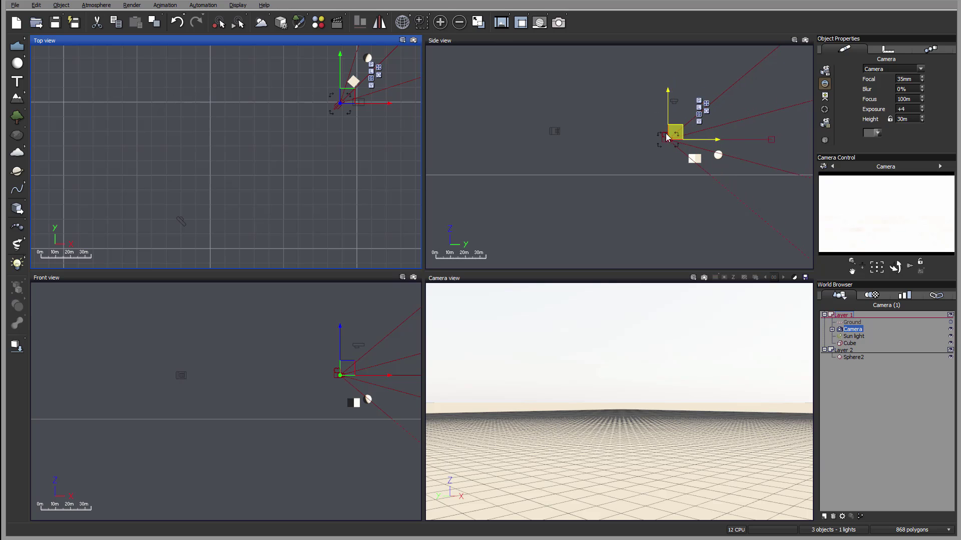
{"action": "left_click_drag", "start_coordinate": [665, 133], "coordinate": [666, 146]}
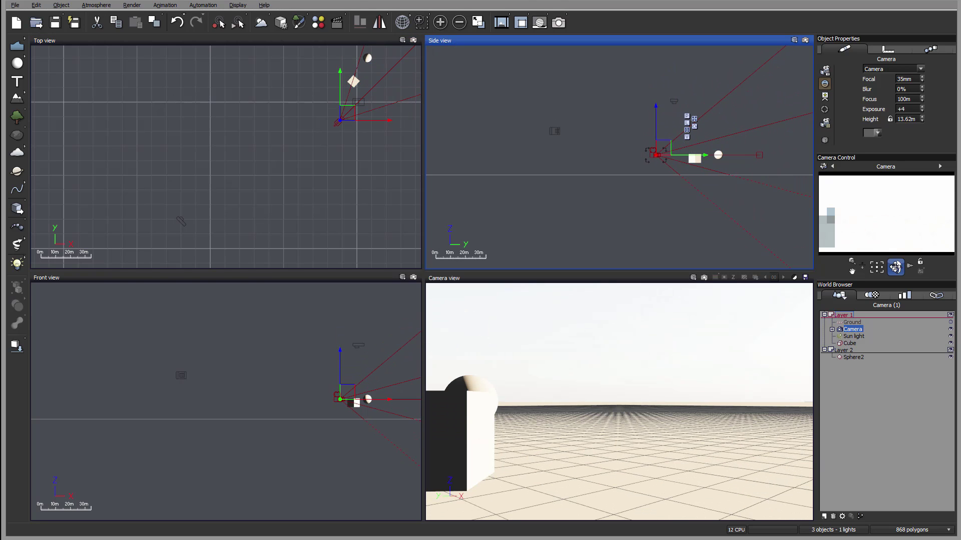
{"action": "left_click_drag", "start_coordinate": [895, 267], "coordinate": [888, 253]}
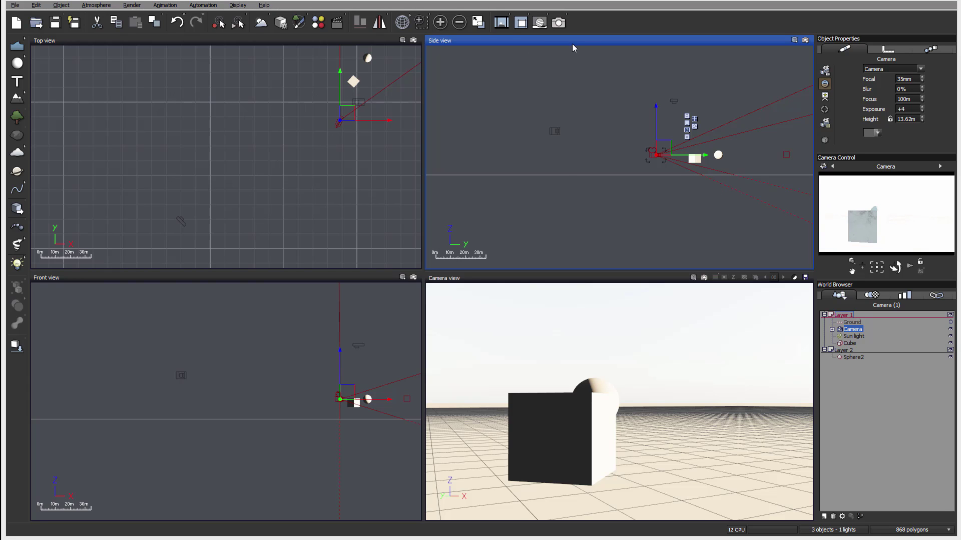
{"action": "left_click", "coordinate": [852, 330]}
{"action": "double_click", "coordinate": [856, 331]}
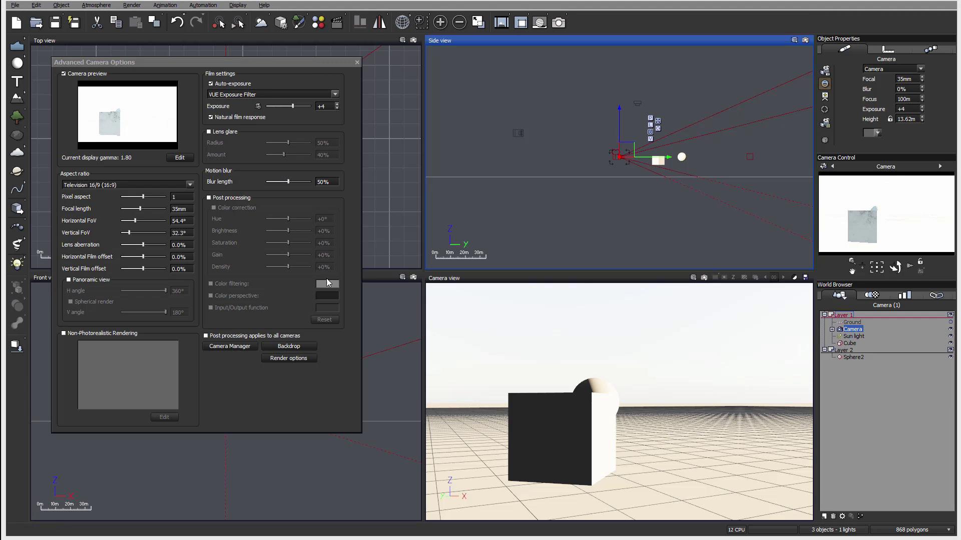
Close the Advanced Camera Options dialog, leaving the cube framed in the camera view.
{"action": "left_click", "coordinate": [356, 62]}
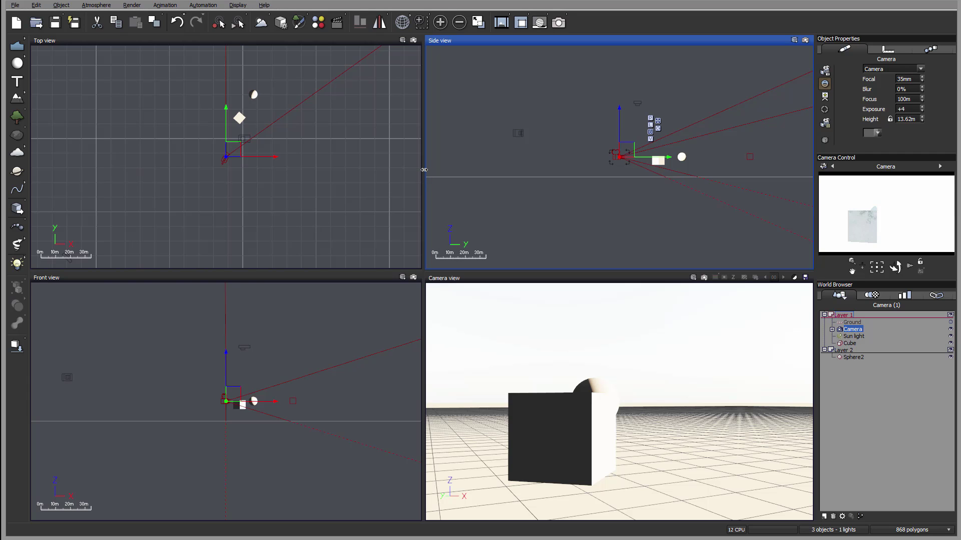
{"action": "left_click_drag", "start_coordinate": [423, 169], "coordinate": [457, 172]}
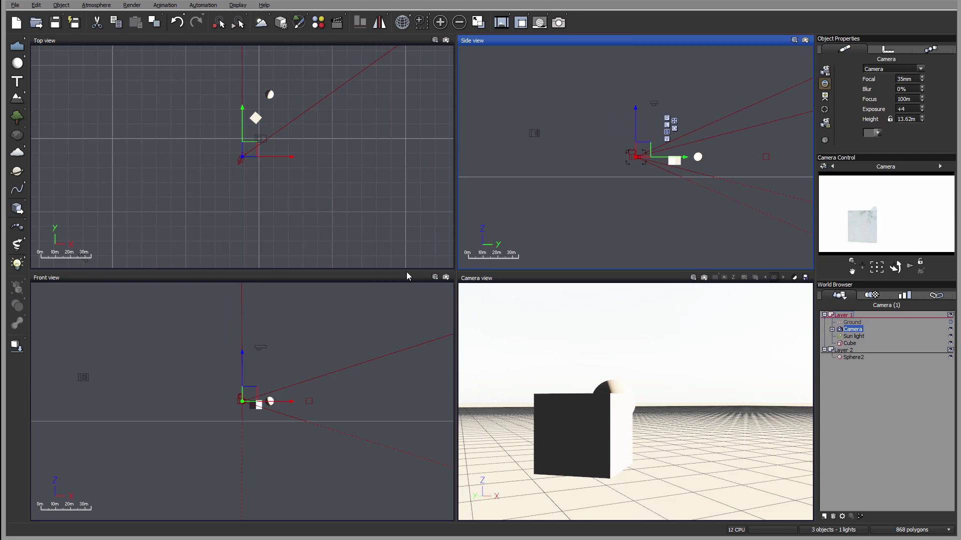
{"action": "left_click_drag", "start_coordinate": [406, 271], "coordinate": [406, 291]}
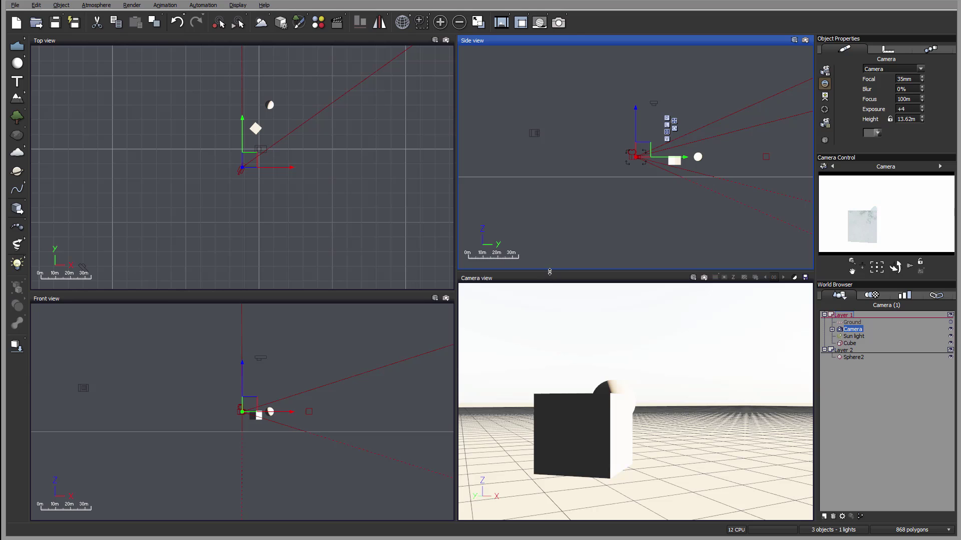
{"action": "left_click_drag", "start_coordinate": [549, 272], "coordinate": [563, 180]}
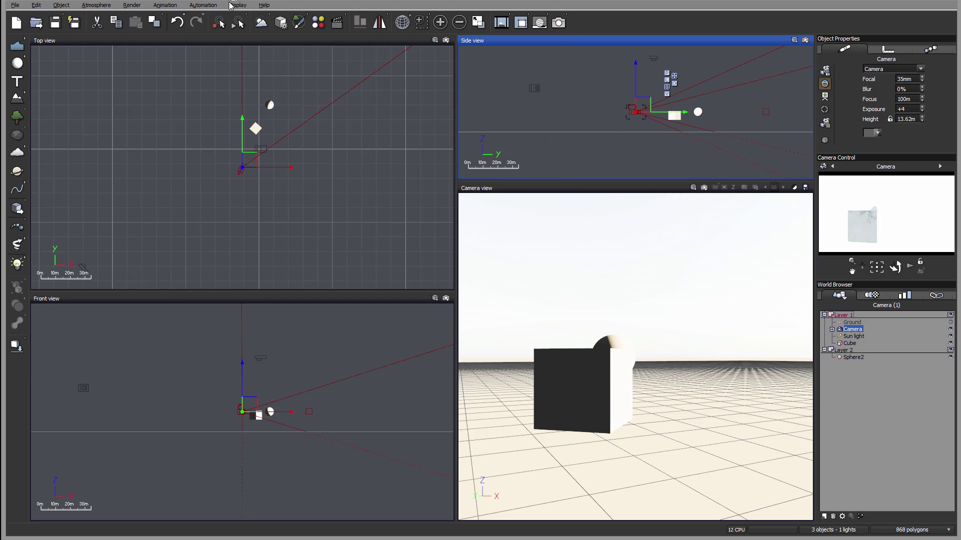
{"action": "left_click", "coordinate": [231, 5]}
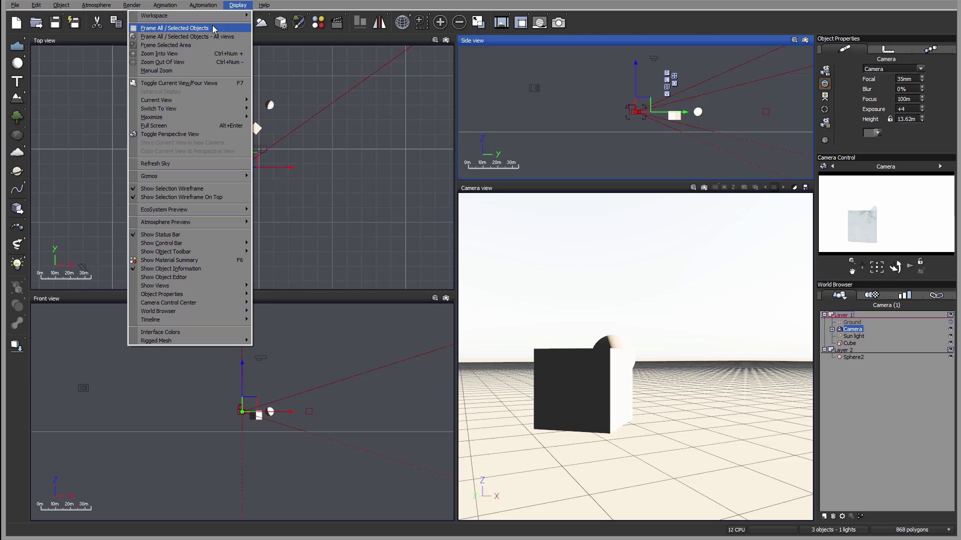
{"action": "left_click", "coordinate": [100, 36]}
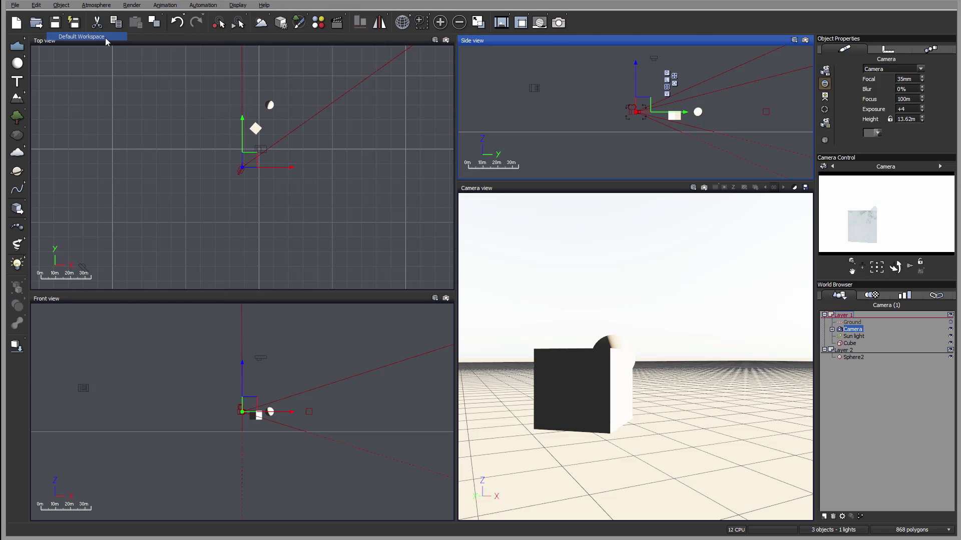